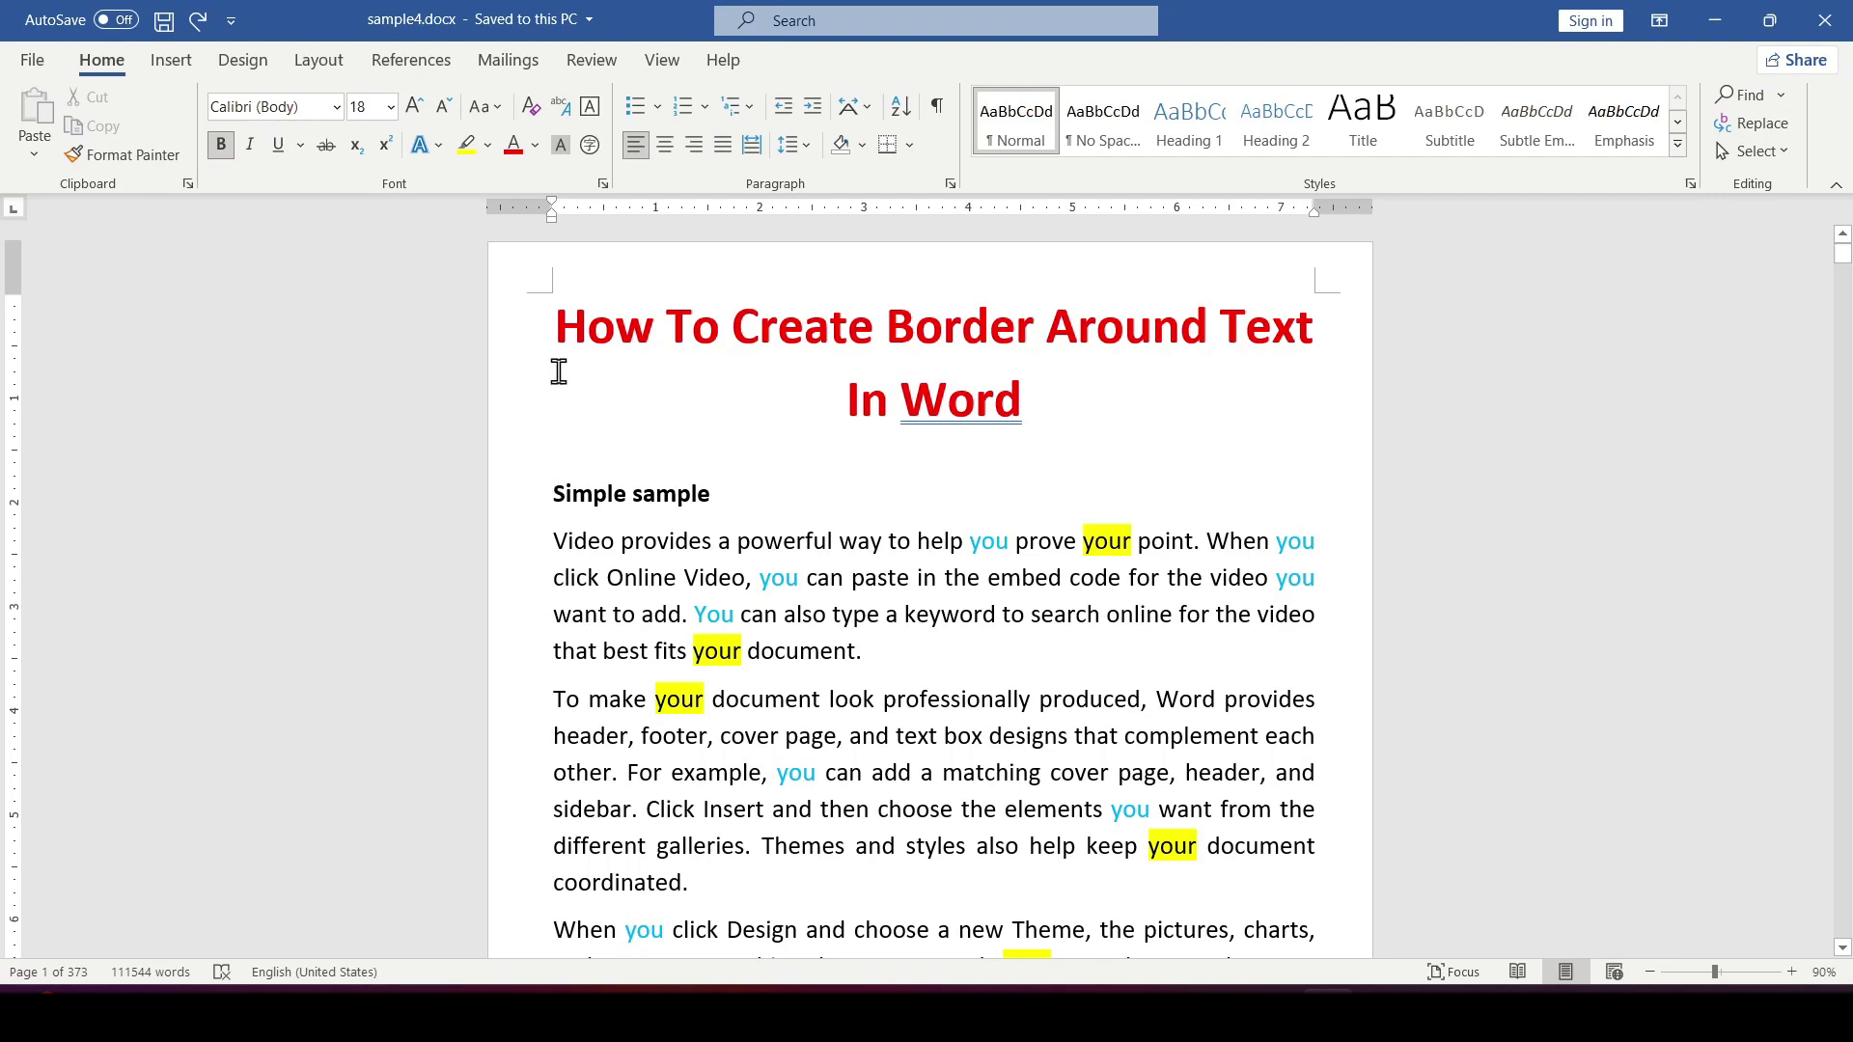
Select the Simple sample heading and both paragraphs, then open Borders and Shading.
{"action": "mouse_move", "coordinate": [555, 323]}
{"action": "left_mouse_down"}
{"action": "mouse_move", "coordinate": [1028, 321]}
{"action": "mouse_move", "coordinate": [1022, 410]}
{"action": "left_mouse_up"}
{"action": "left_click", "coordinate": [734, 502]}
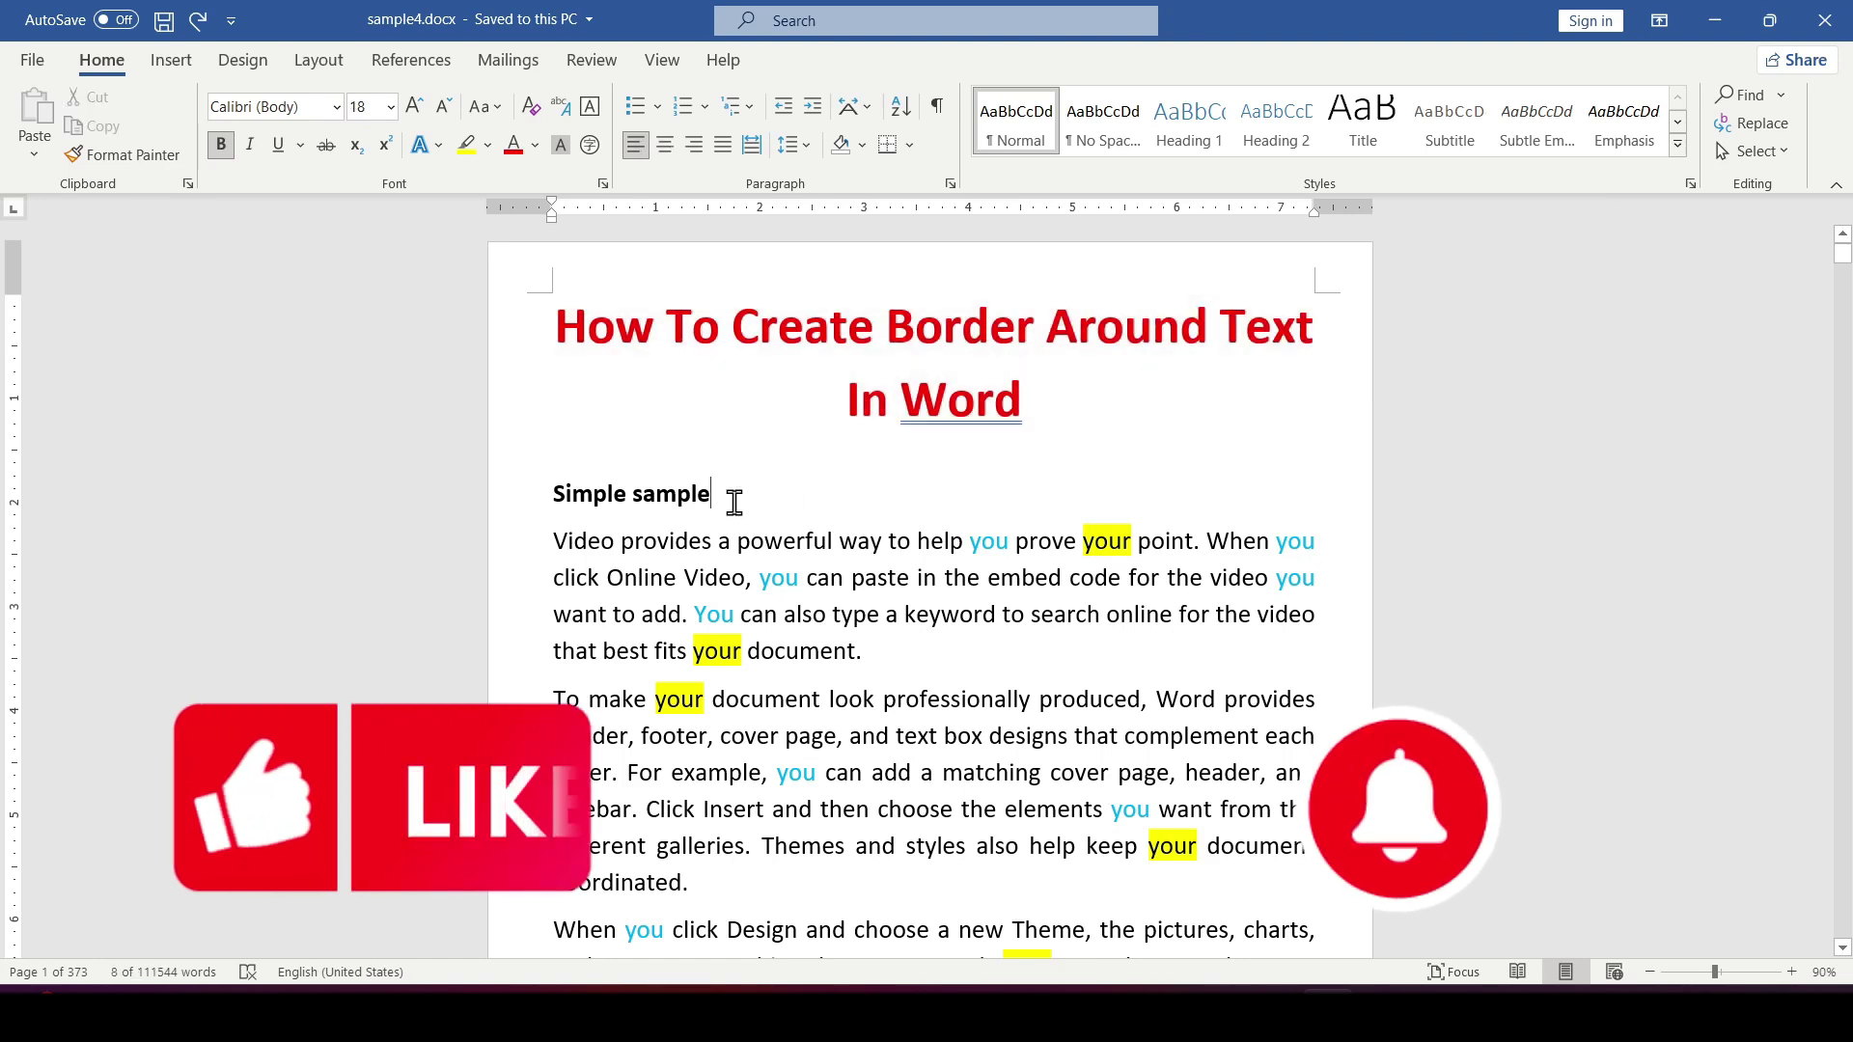
{"action": "left_click", "coordinate": [700, 584]}
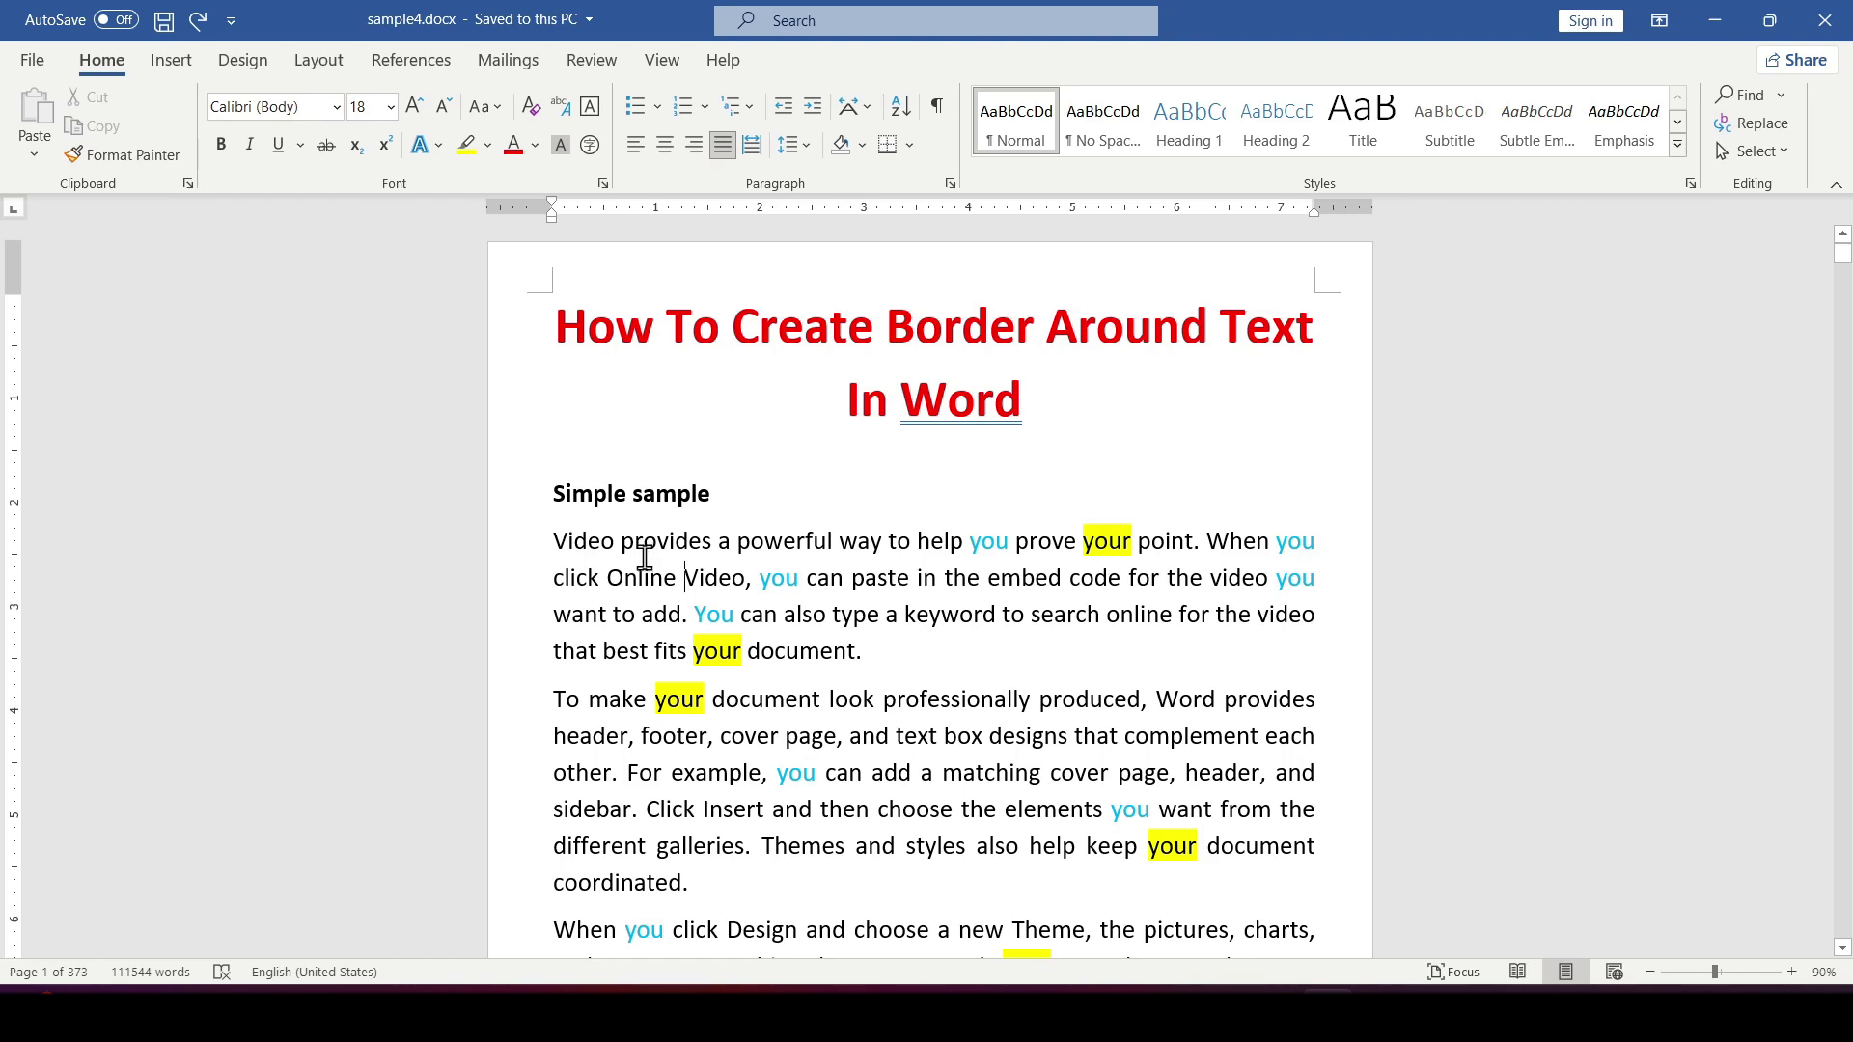
{"action": "left_click_drag", "start_coordinate": [553, 487], "coordinate": [699, 885]}
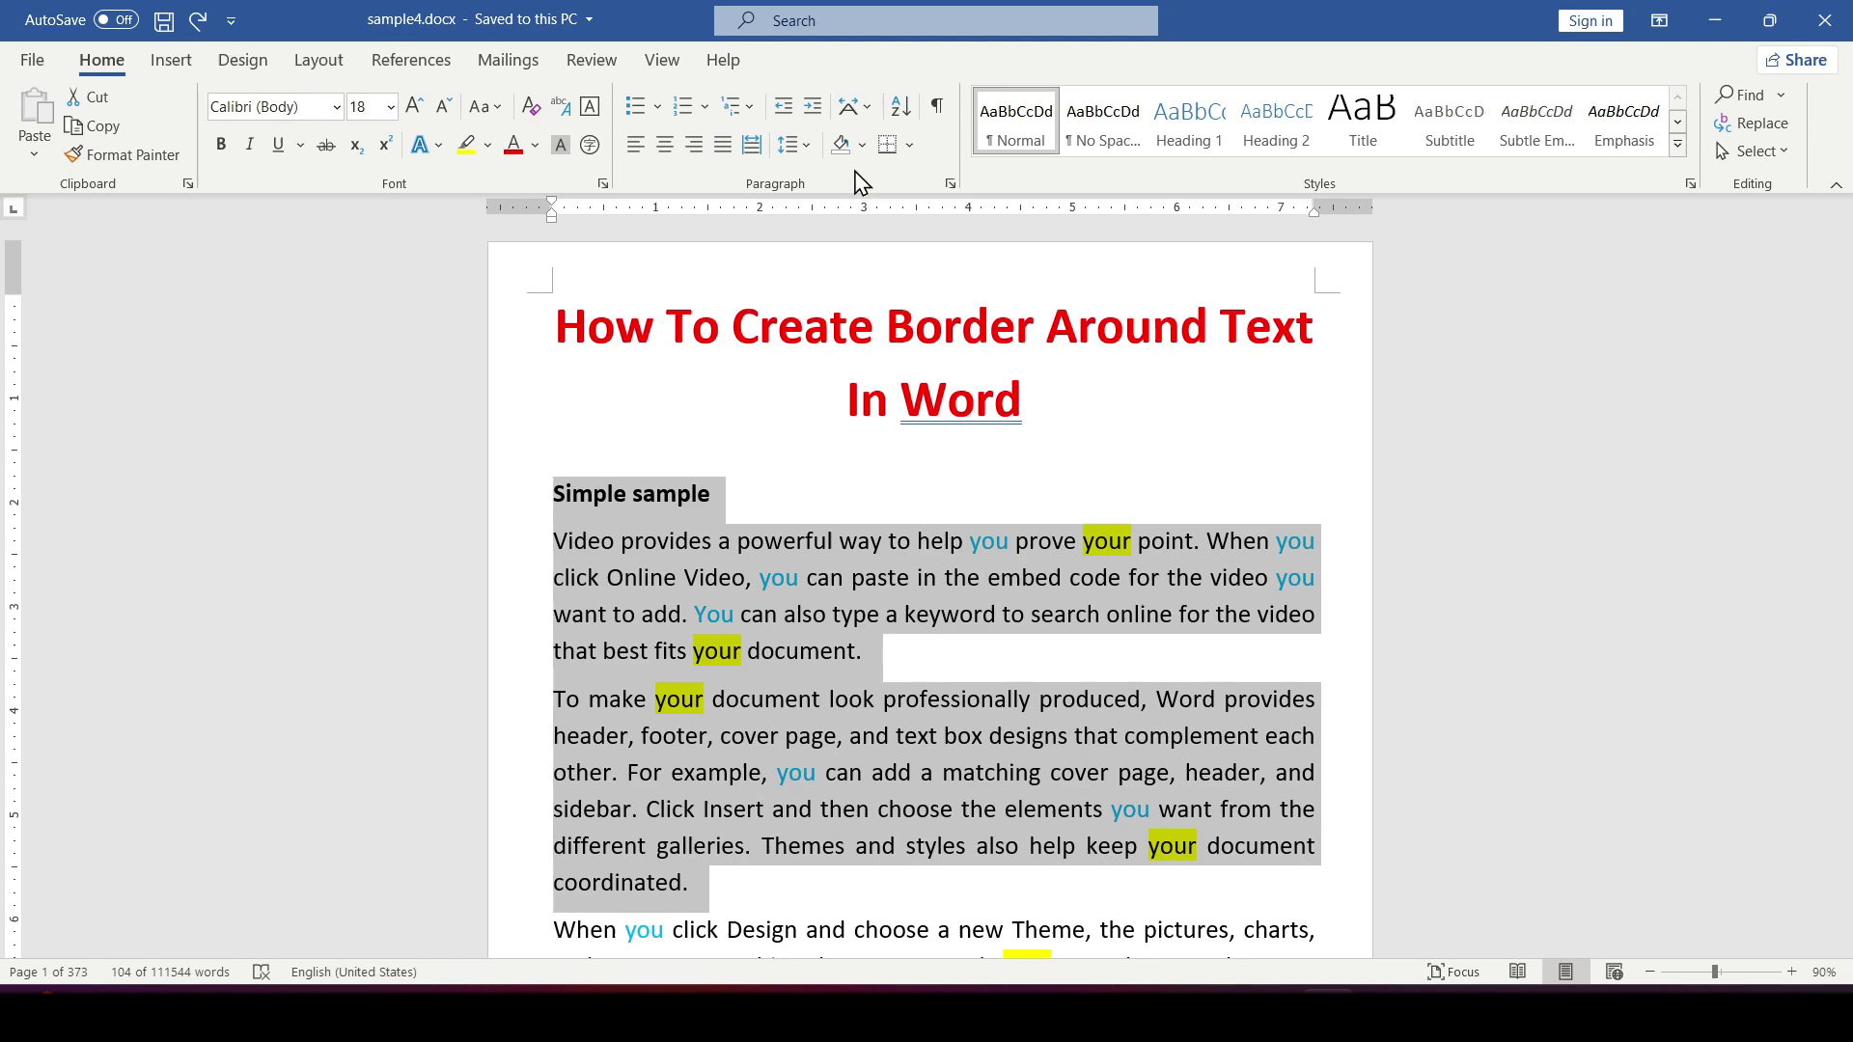
{"action": "left_click", "coordinate": [912, 144]}
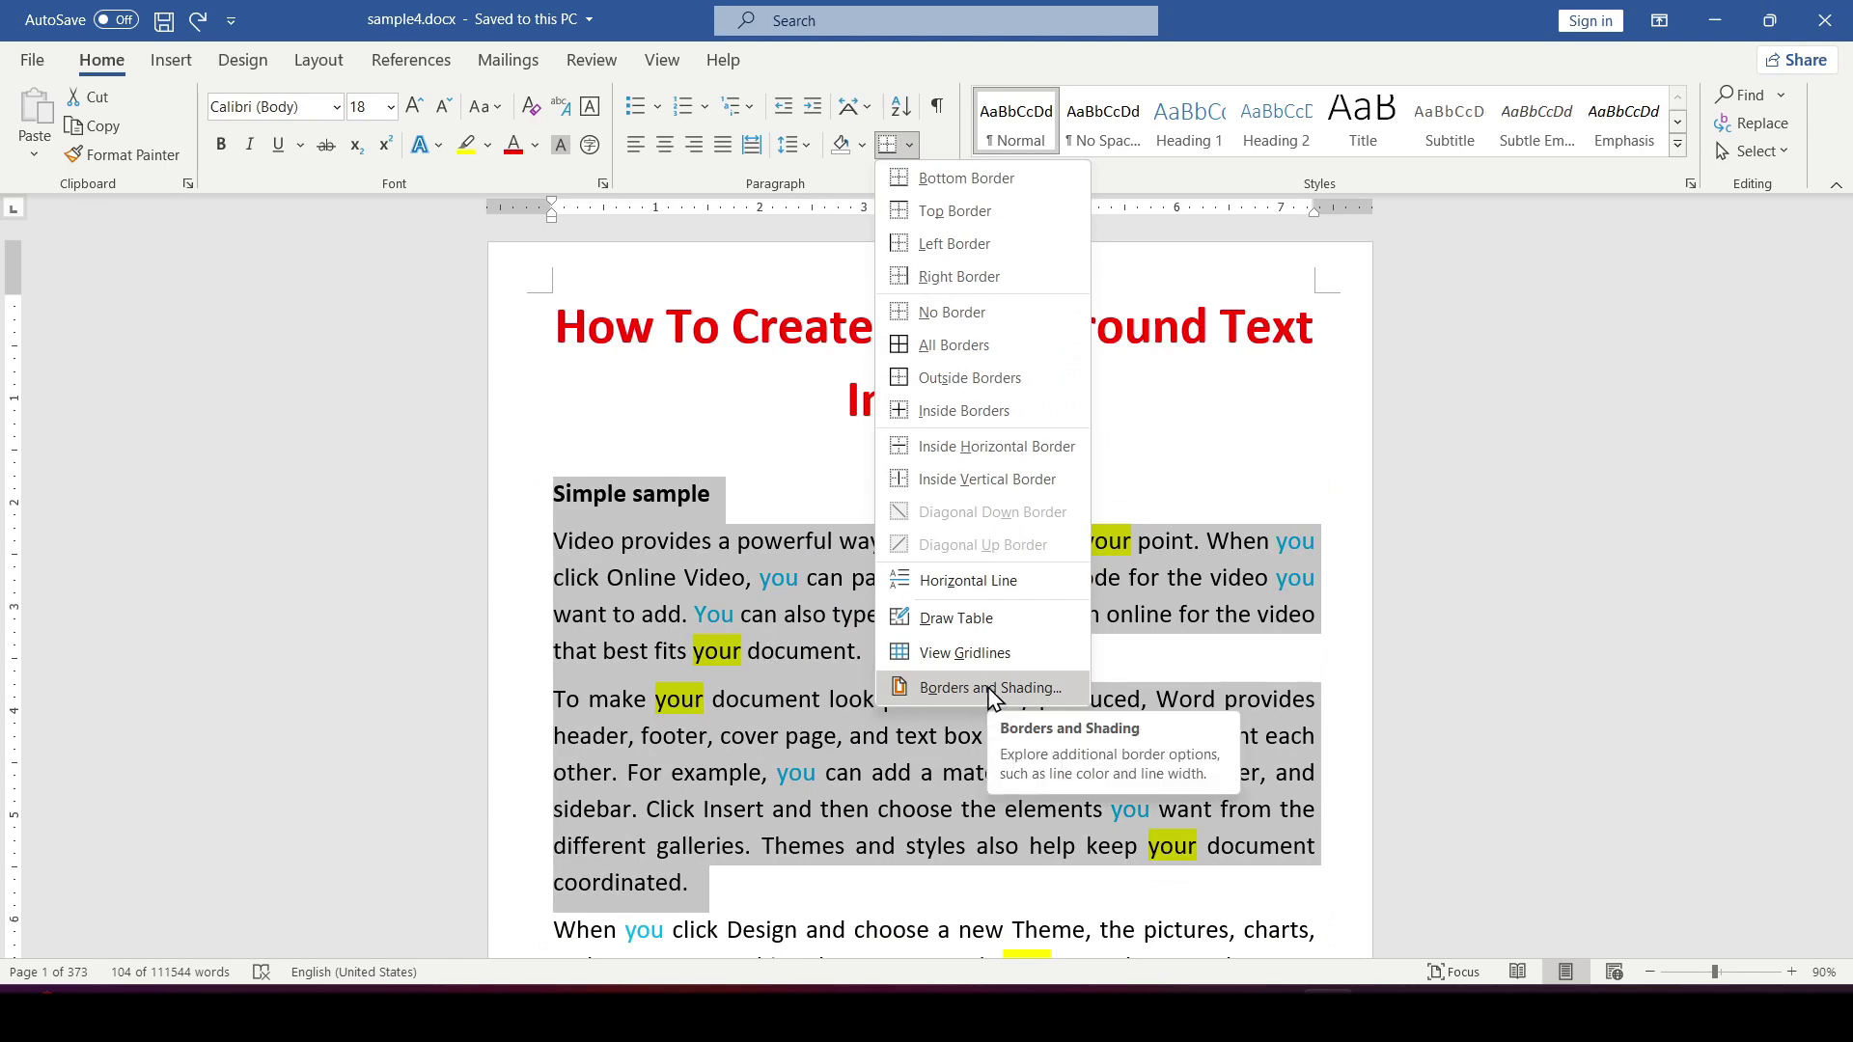
{"action": "left_click", "coordinate": [996, 691]}
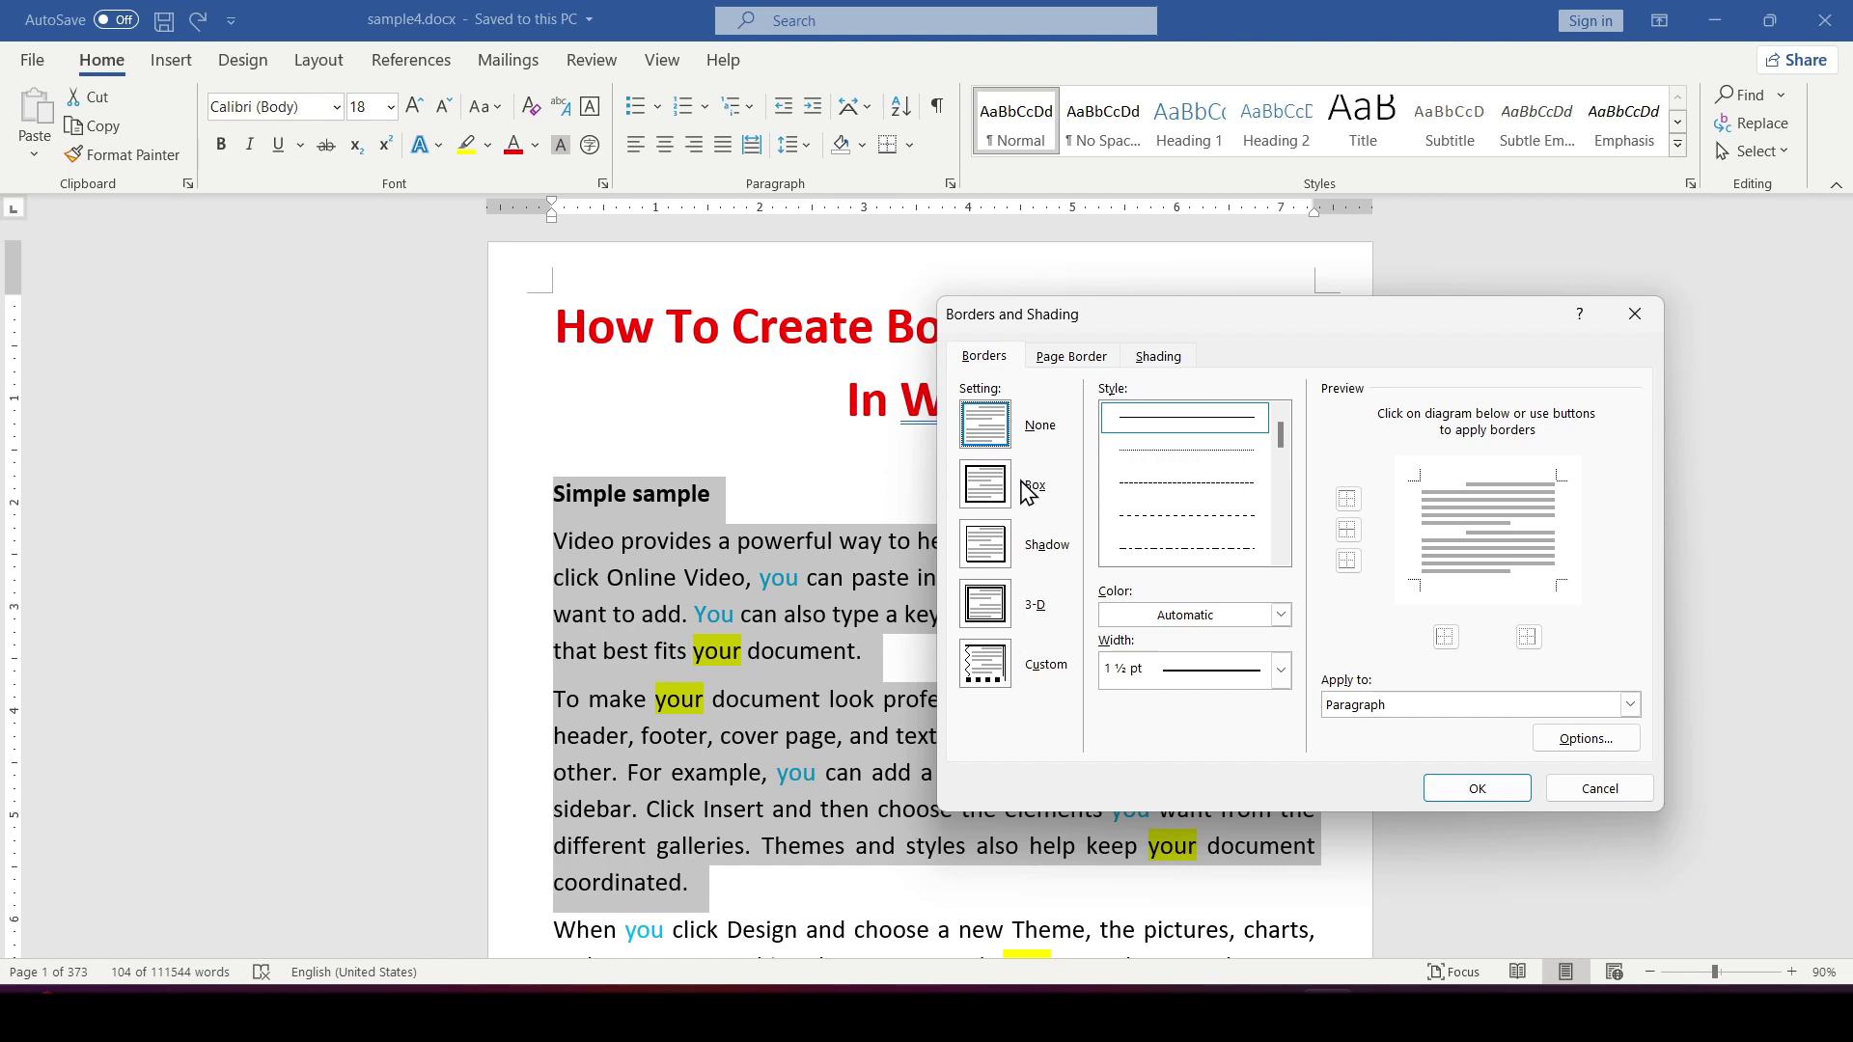
Choose the Box setting with a double-line style, red colour and 2¼ pt width.
{"action": "left_click", "coordinate": [987, 489]}
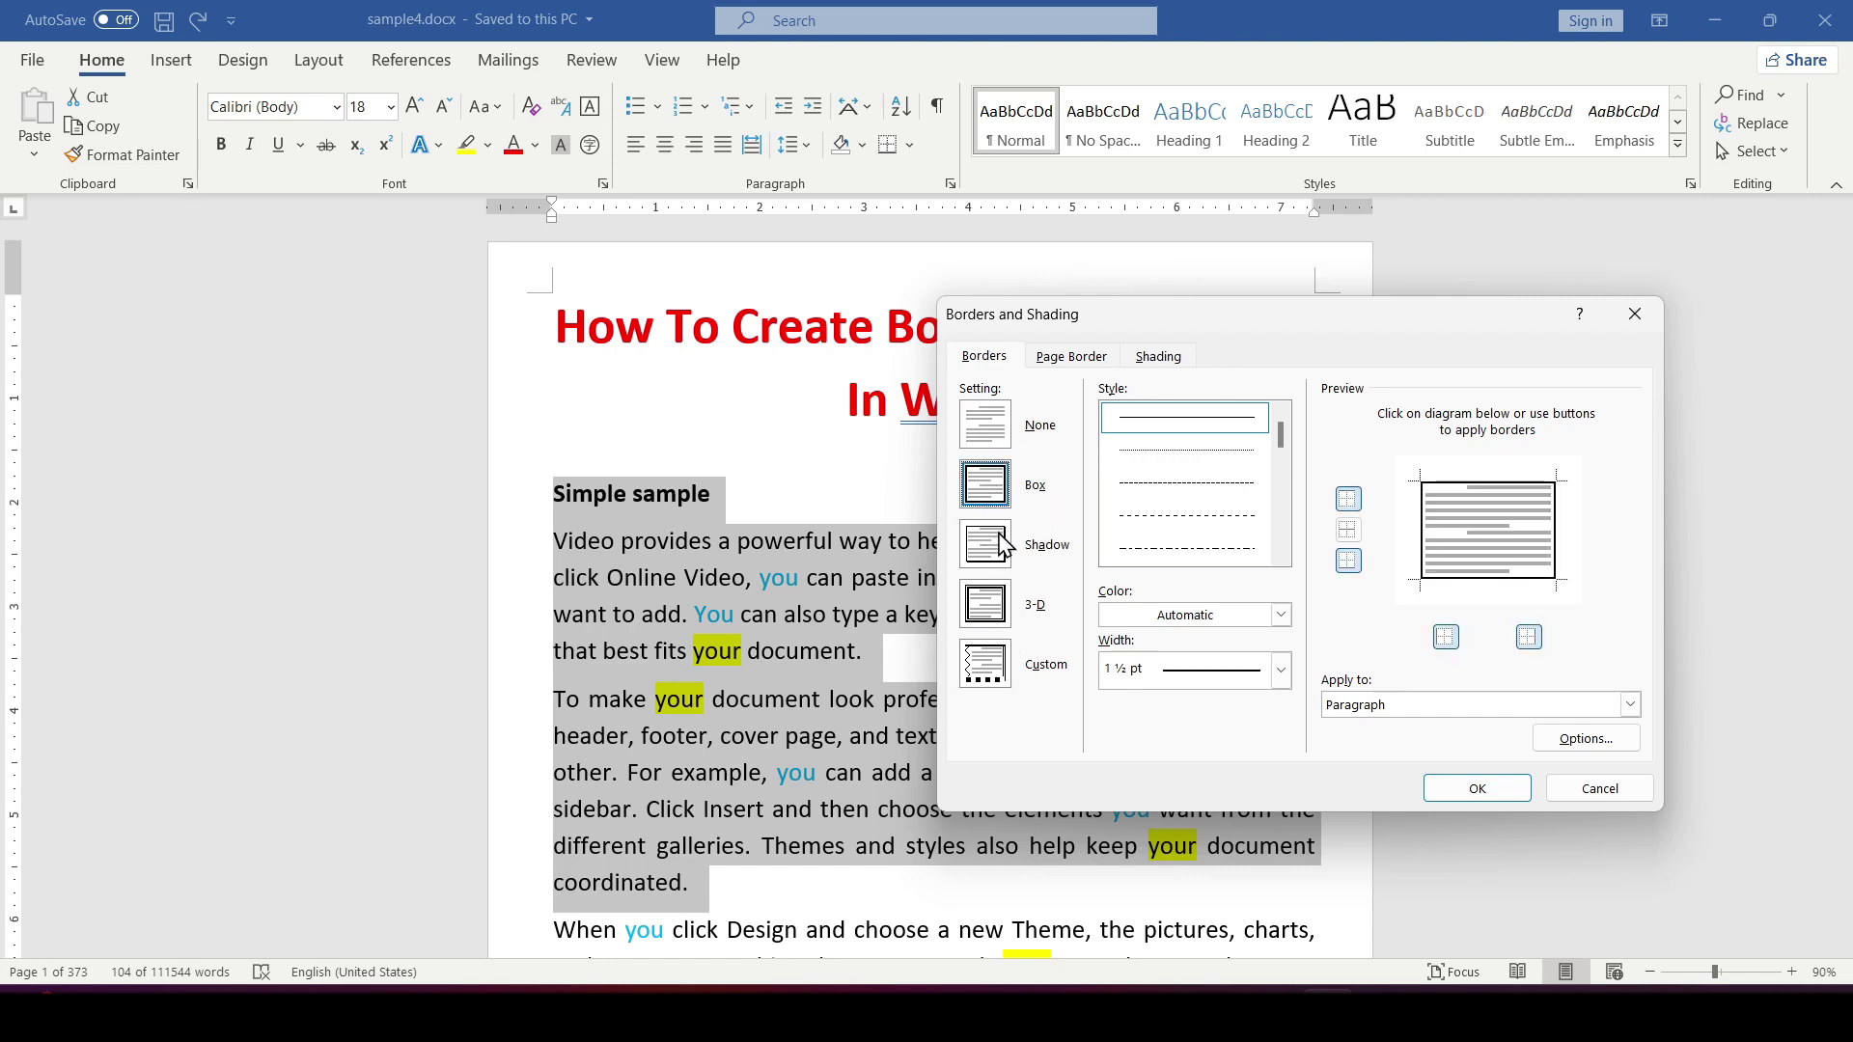
{"action": "left_click", "coordinate": [989, 544]}
{"action": "left_click", "coordinate": [999, 619]}
{"action": "left_click", "coordinate": [1009, 485]}
{"action": "left_click", "coordinate": [1280, 556]}
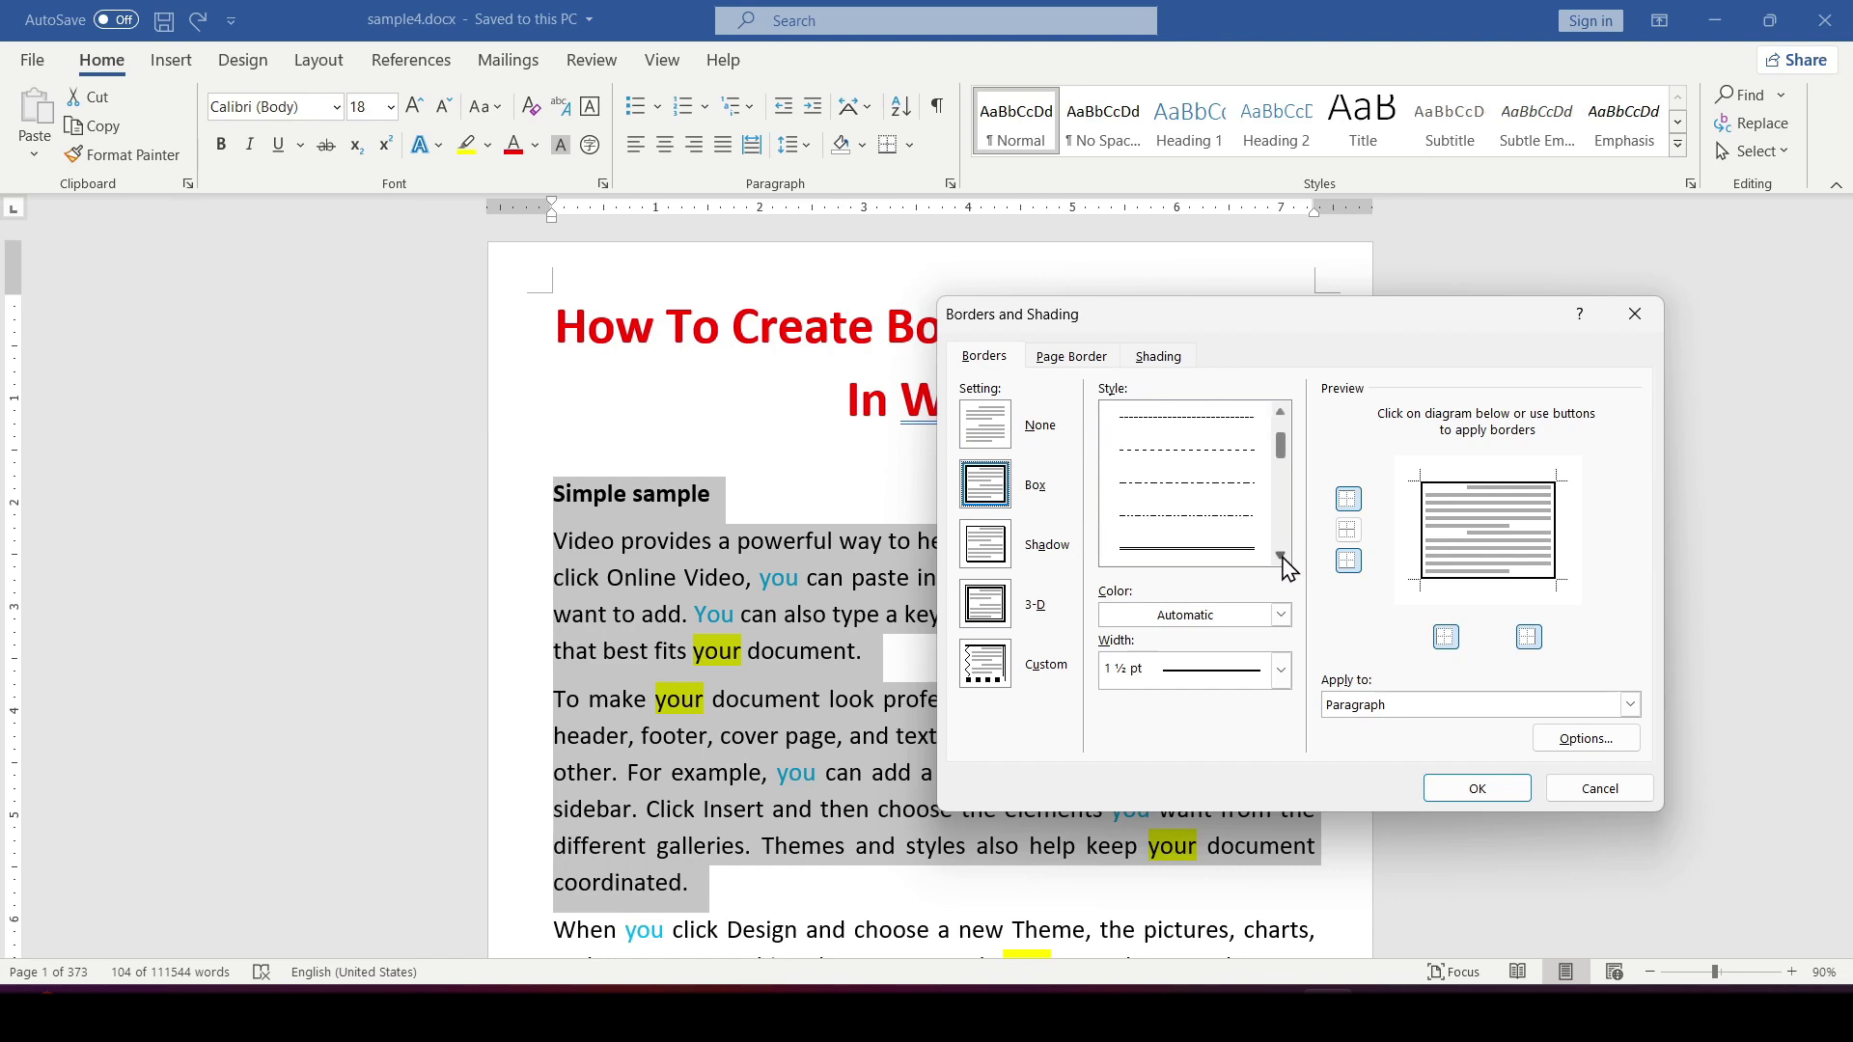
{"action": "left_click", "coordinate": [1232, 548]}
{"action": "left_click", "coordinate": [1280, 614]}
{"action": "left_click", "coordinate": [1129, 876]}
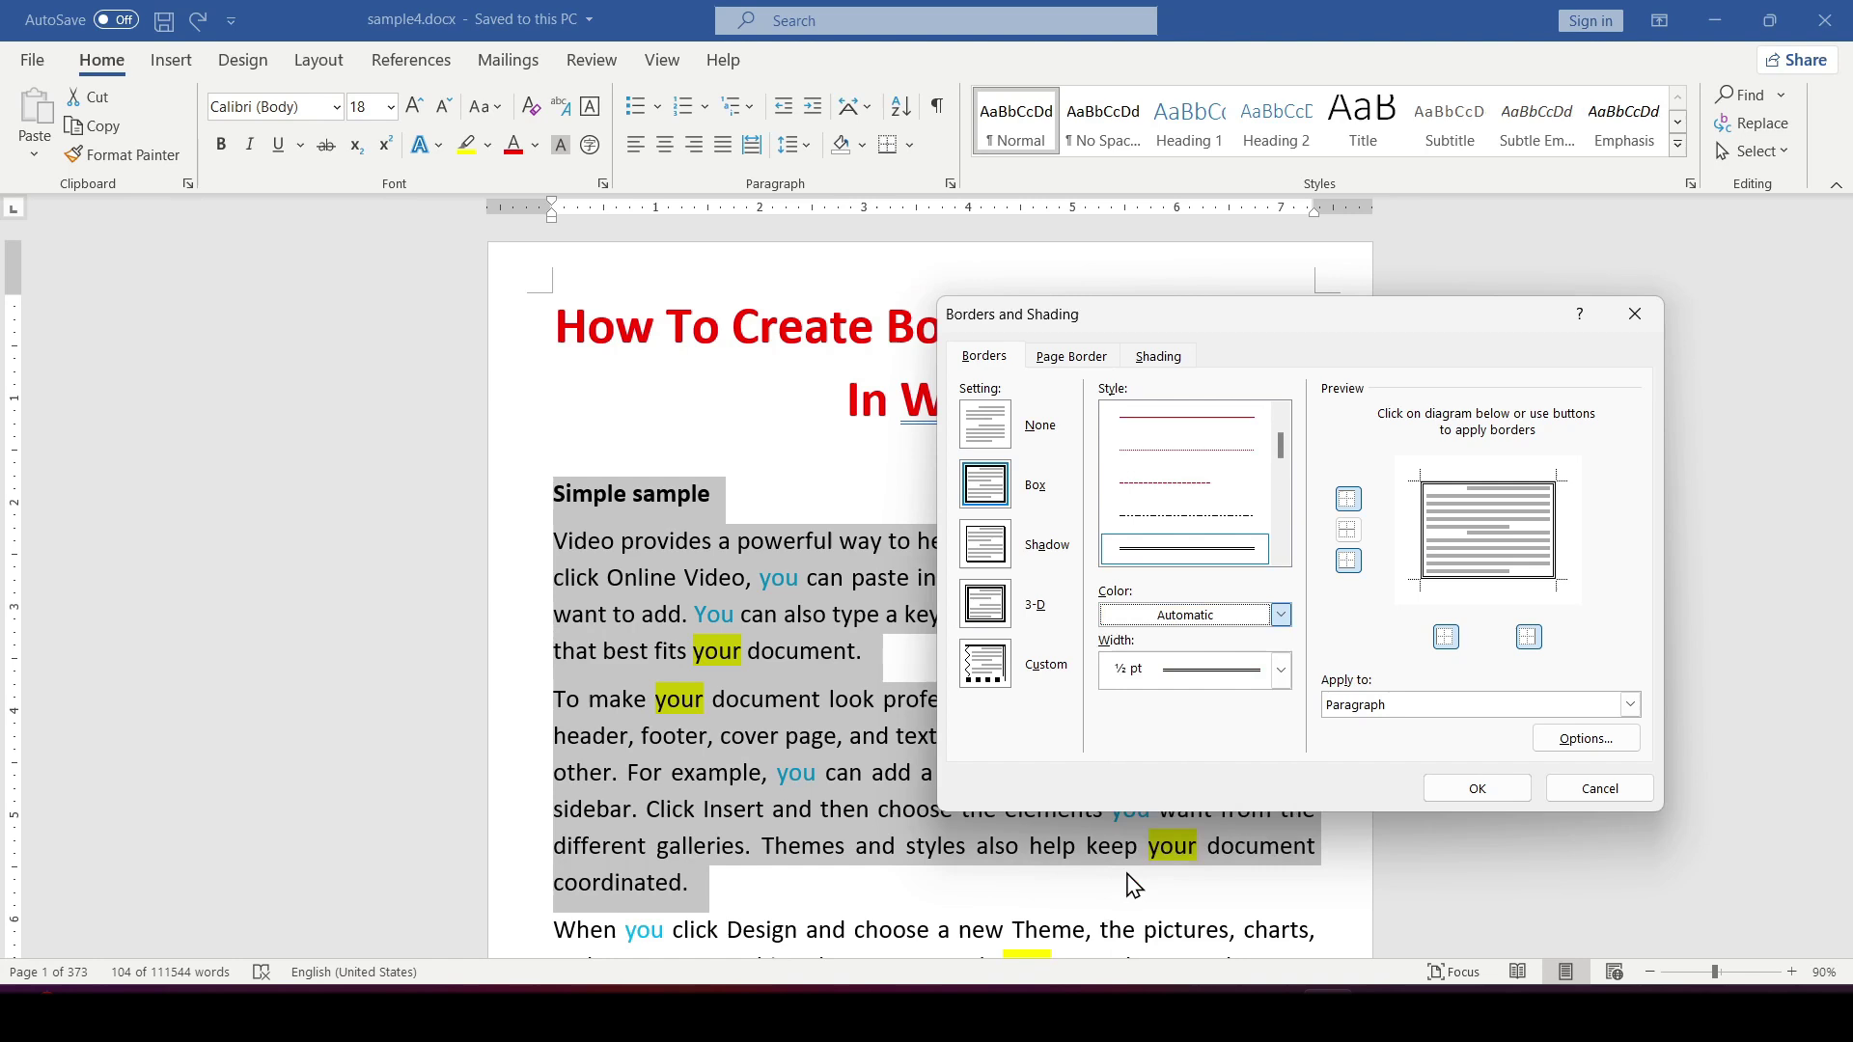
{"action": "left_click", "coordinate": [1279, 669]}
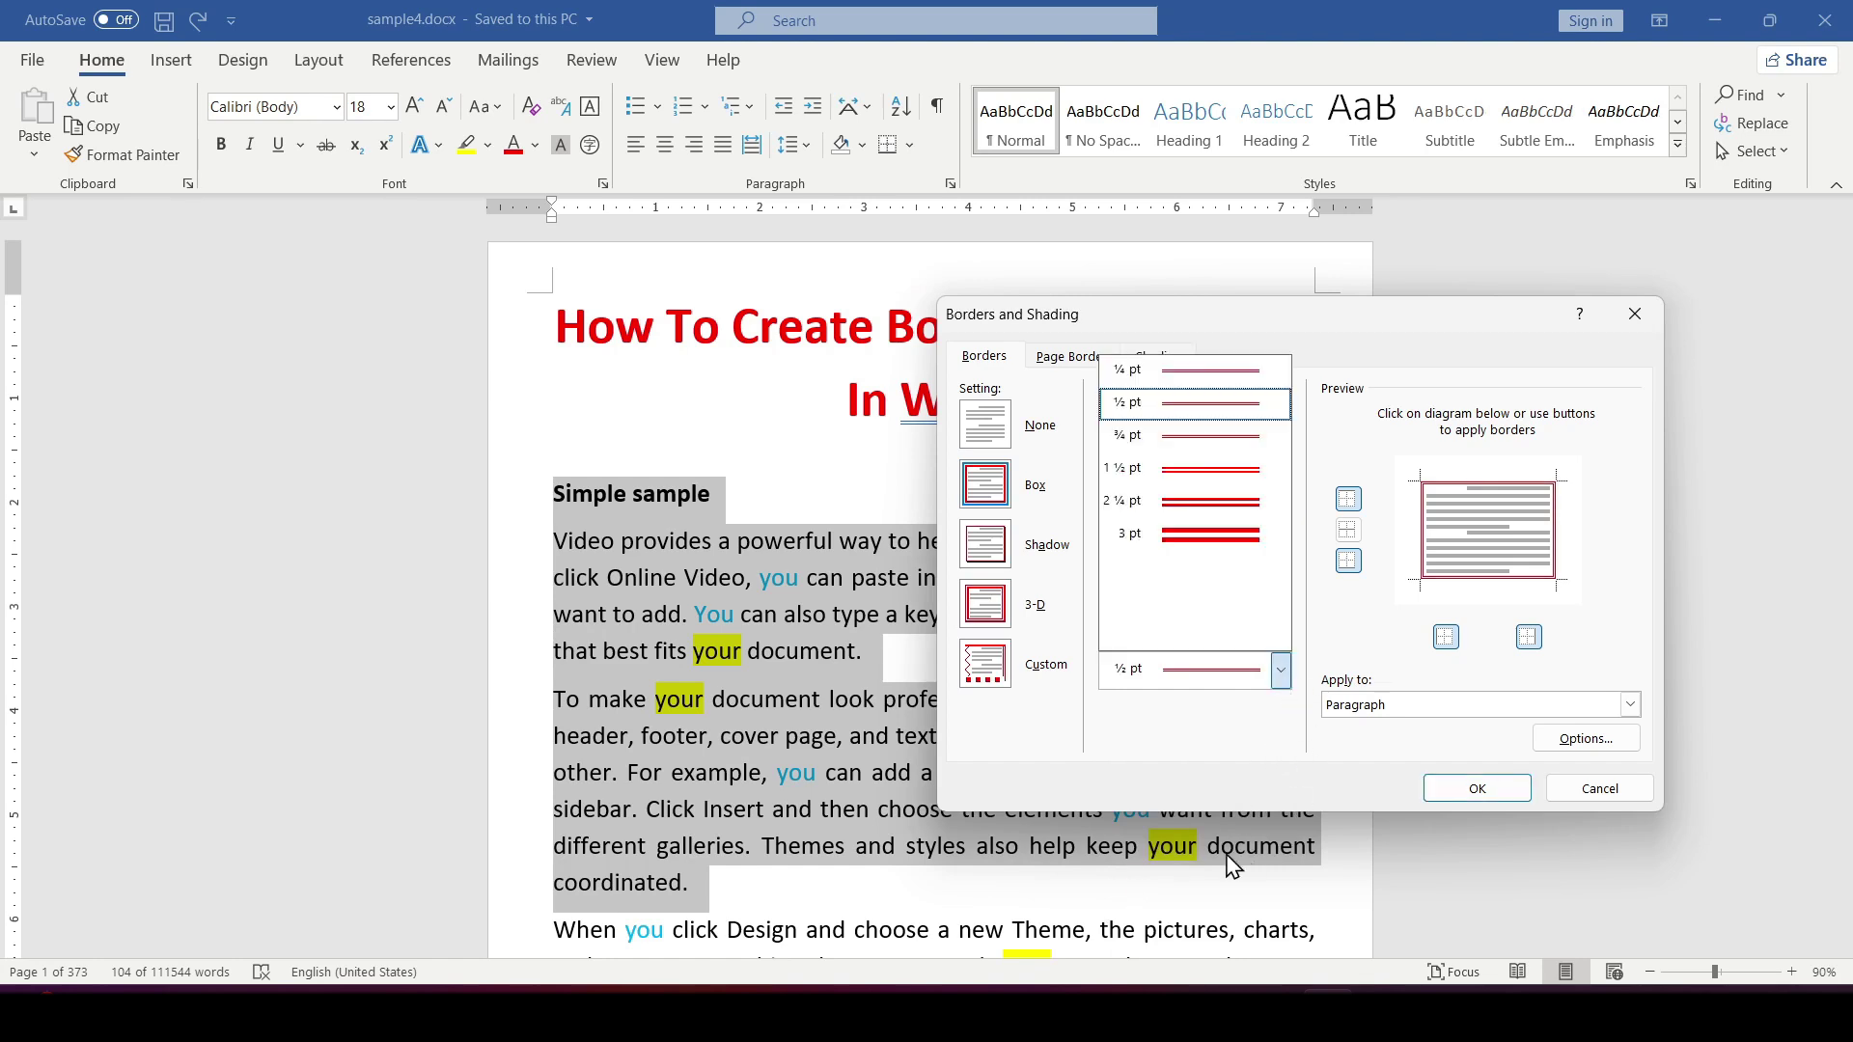
{"action": "left_click", "coordinate": [1241, 501]}
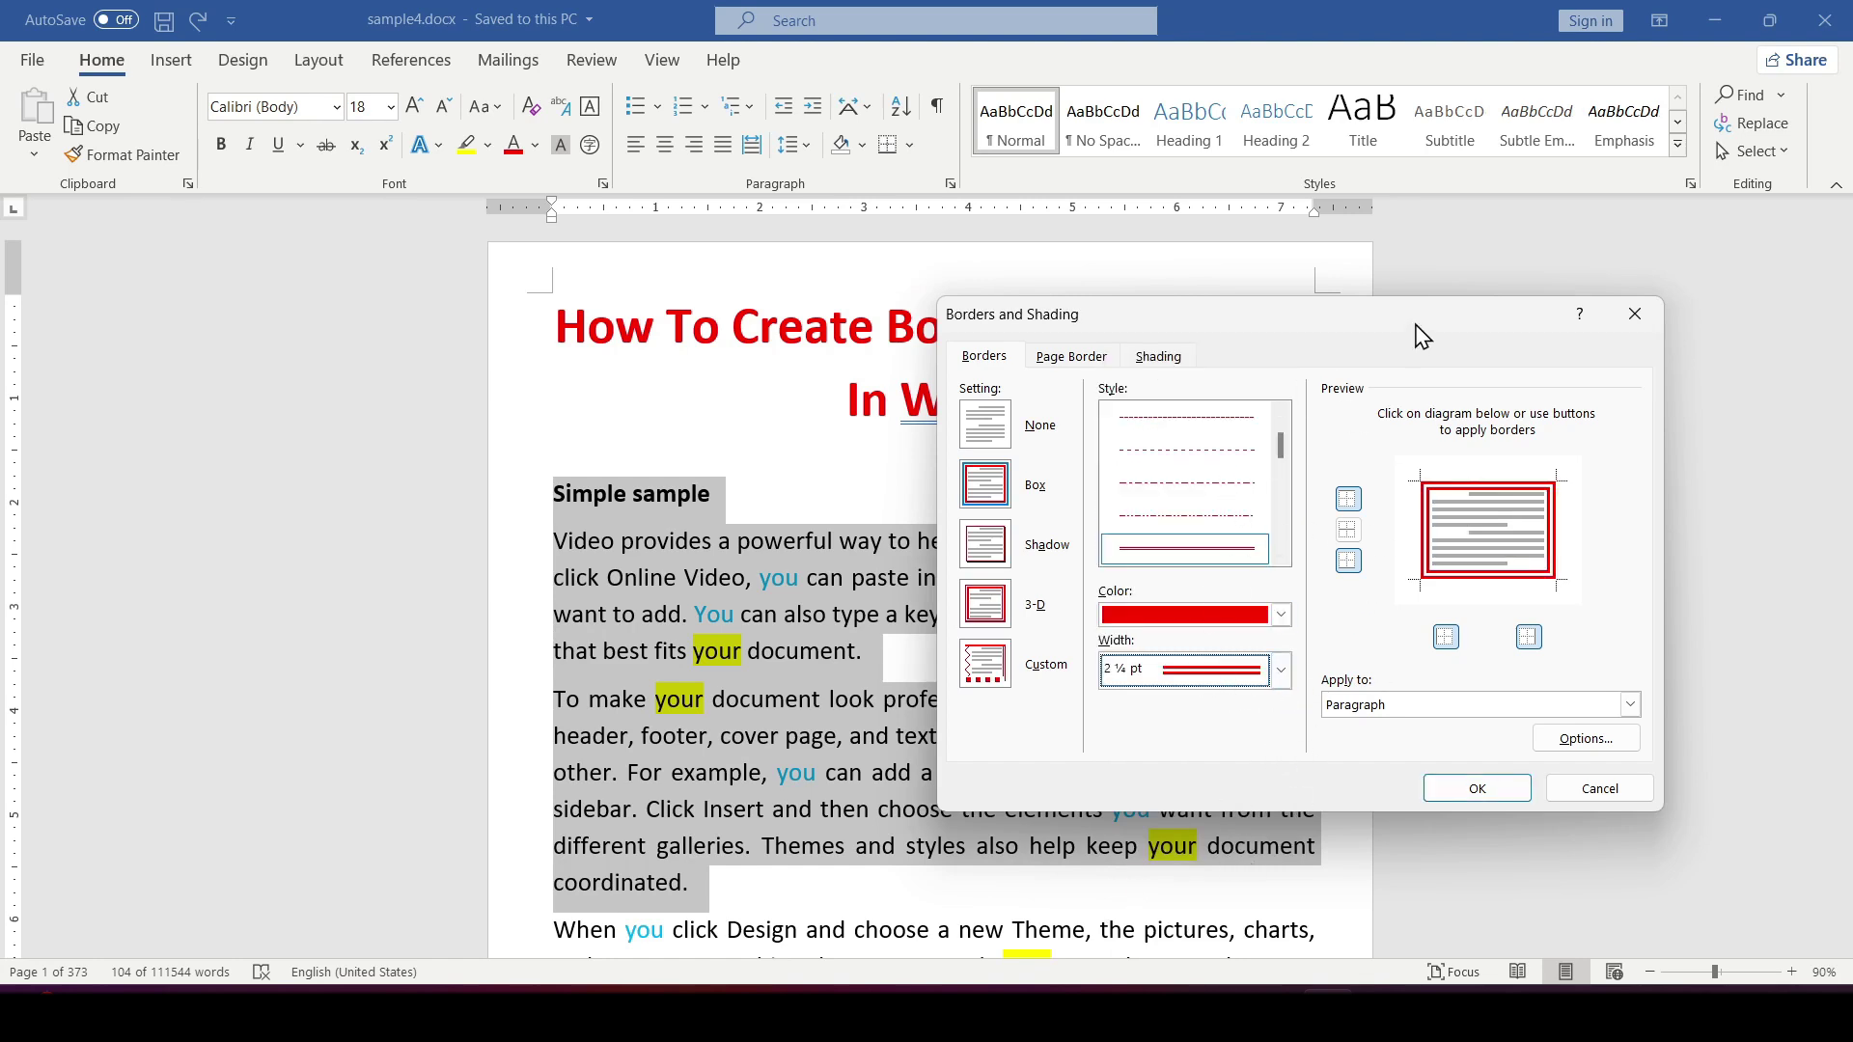
Apply the red double-line box to whole paragraphs and confirm the dialog.
{"action": "left_click_drag", "start_coordinate": [1380, 330], "coordinate": [1505, 313]}
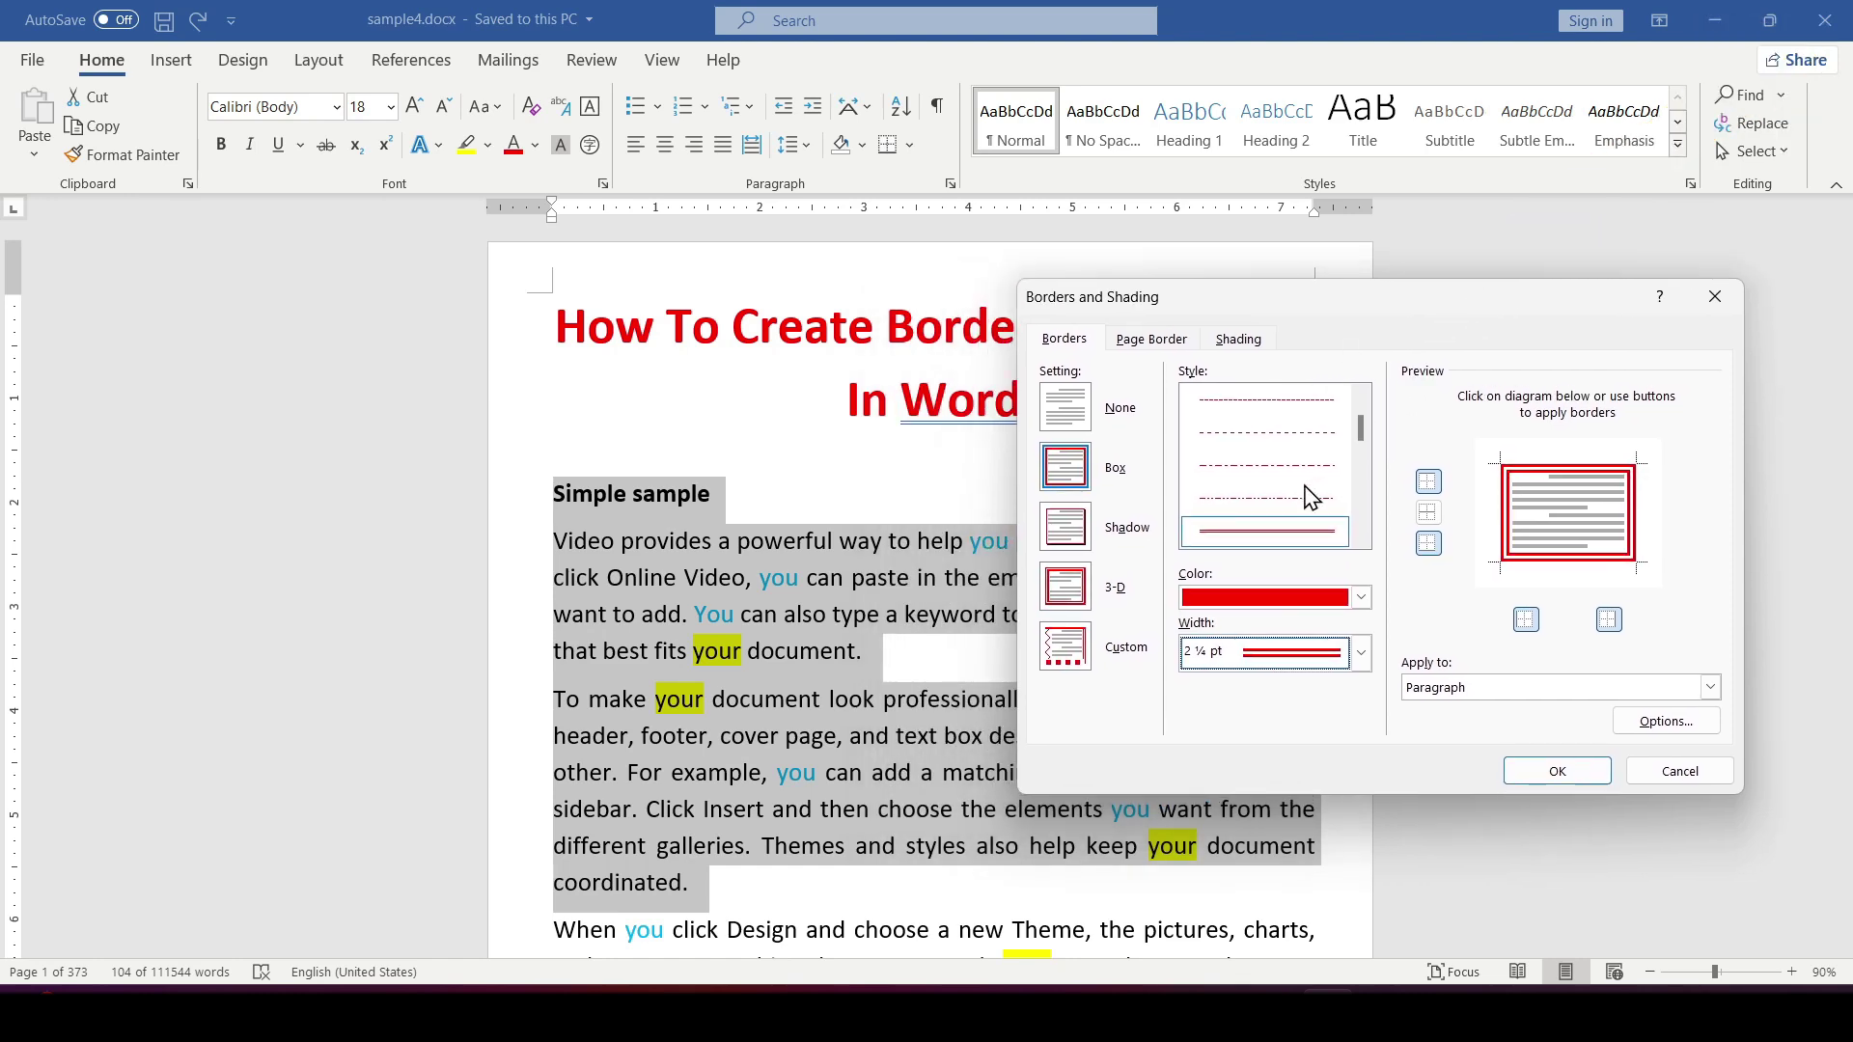
{"action": "left_click", "coordinate": [1710, 686]}
{"action": "left_click", "coordinate": [1691, 727]}
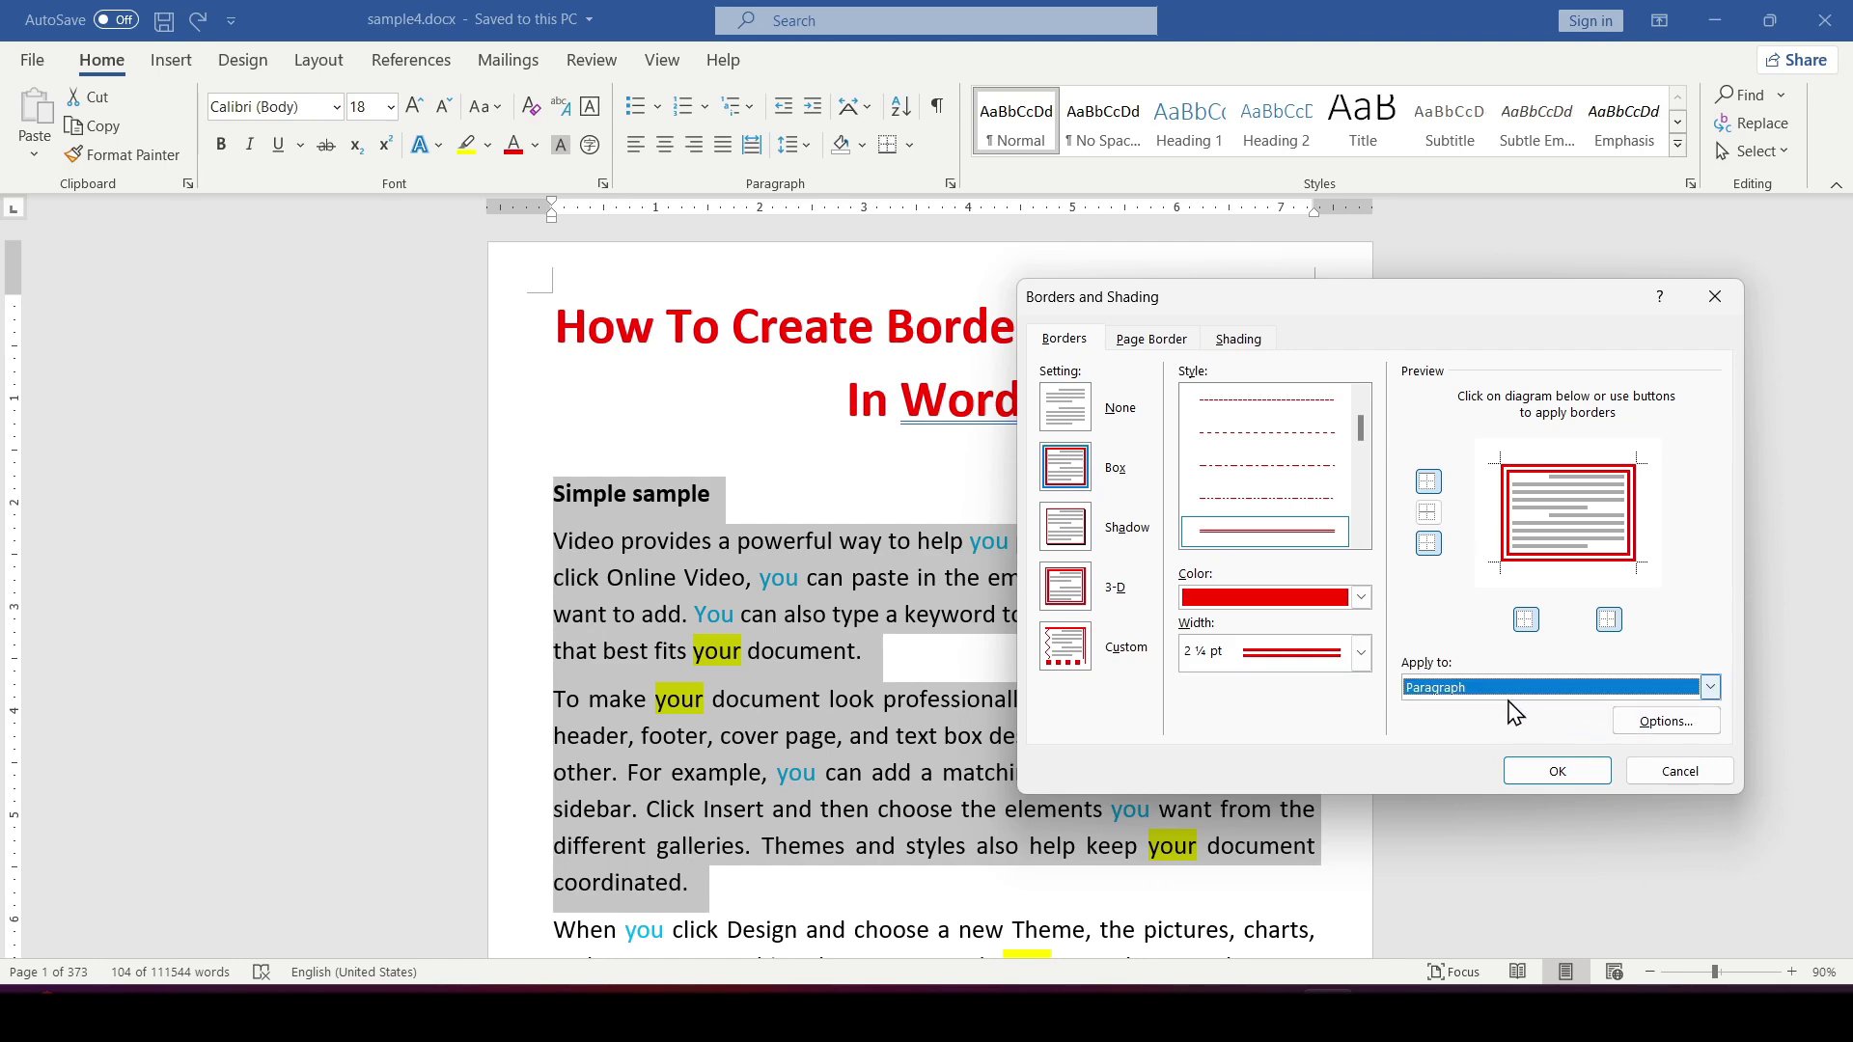
{"action": "left_click", "coordinate": [1559, 771]}
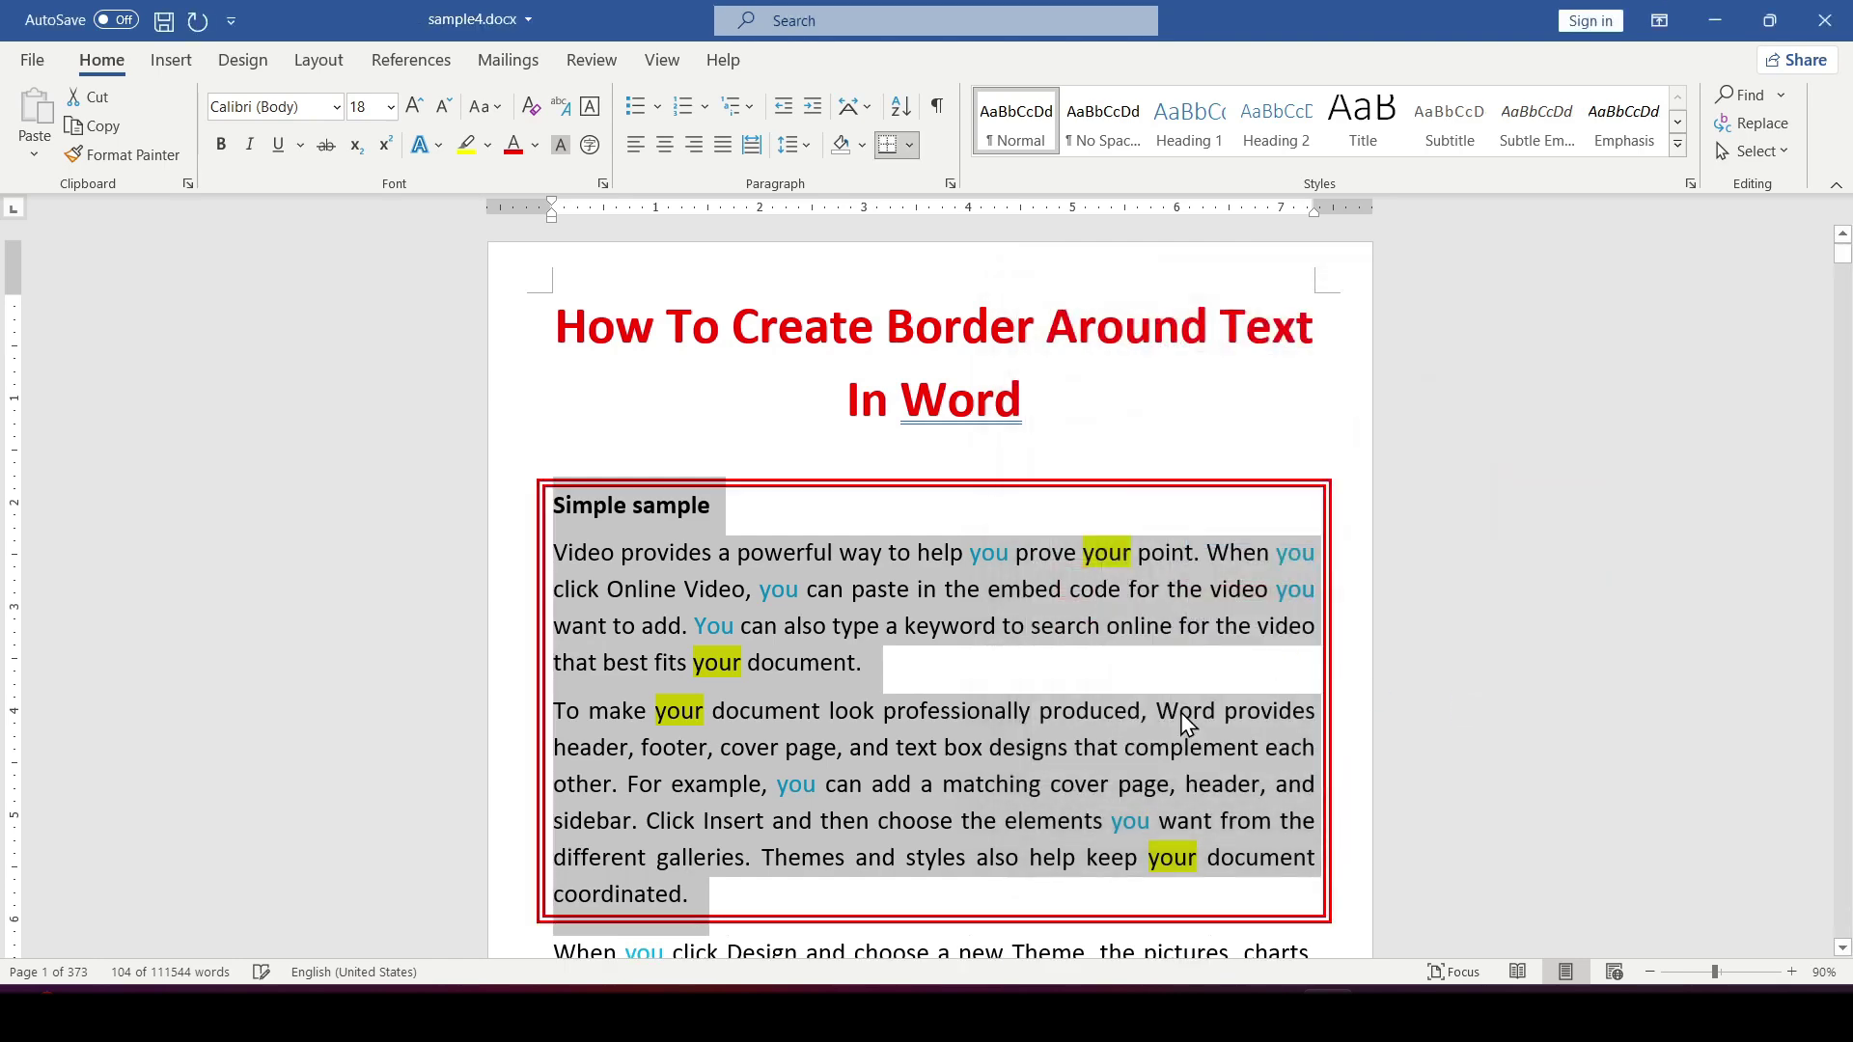
Reapply the red double border with Apply to set to Text, then deselect.
{"action": "left_click", "coordinate": [909, 145]}
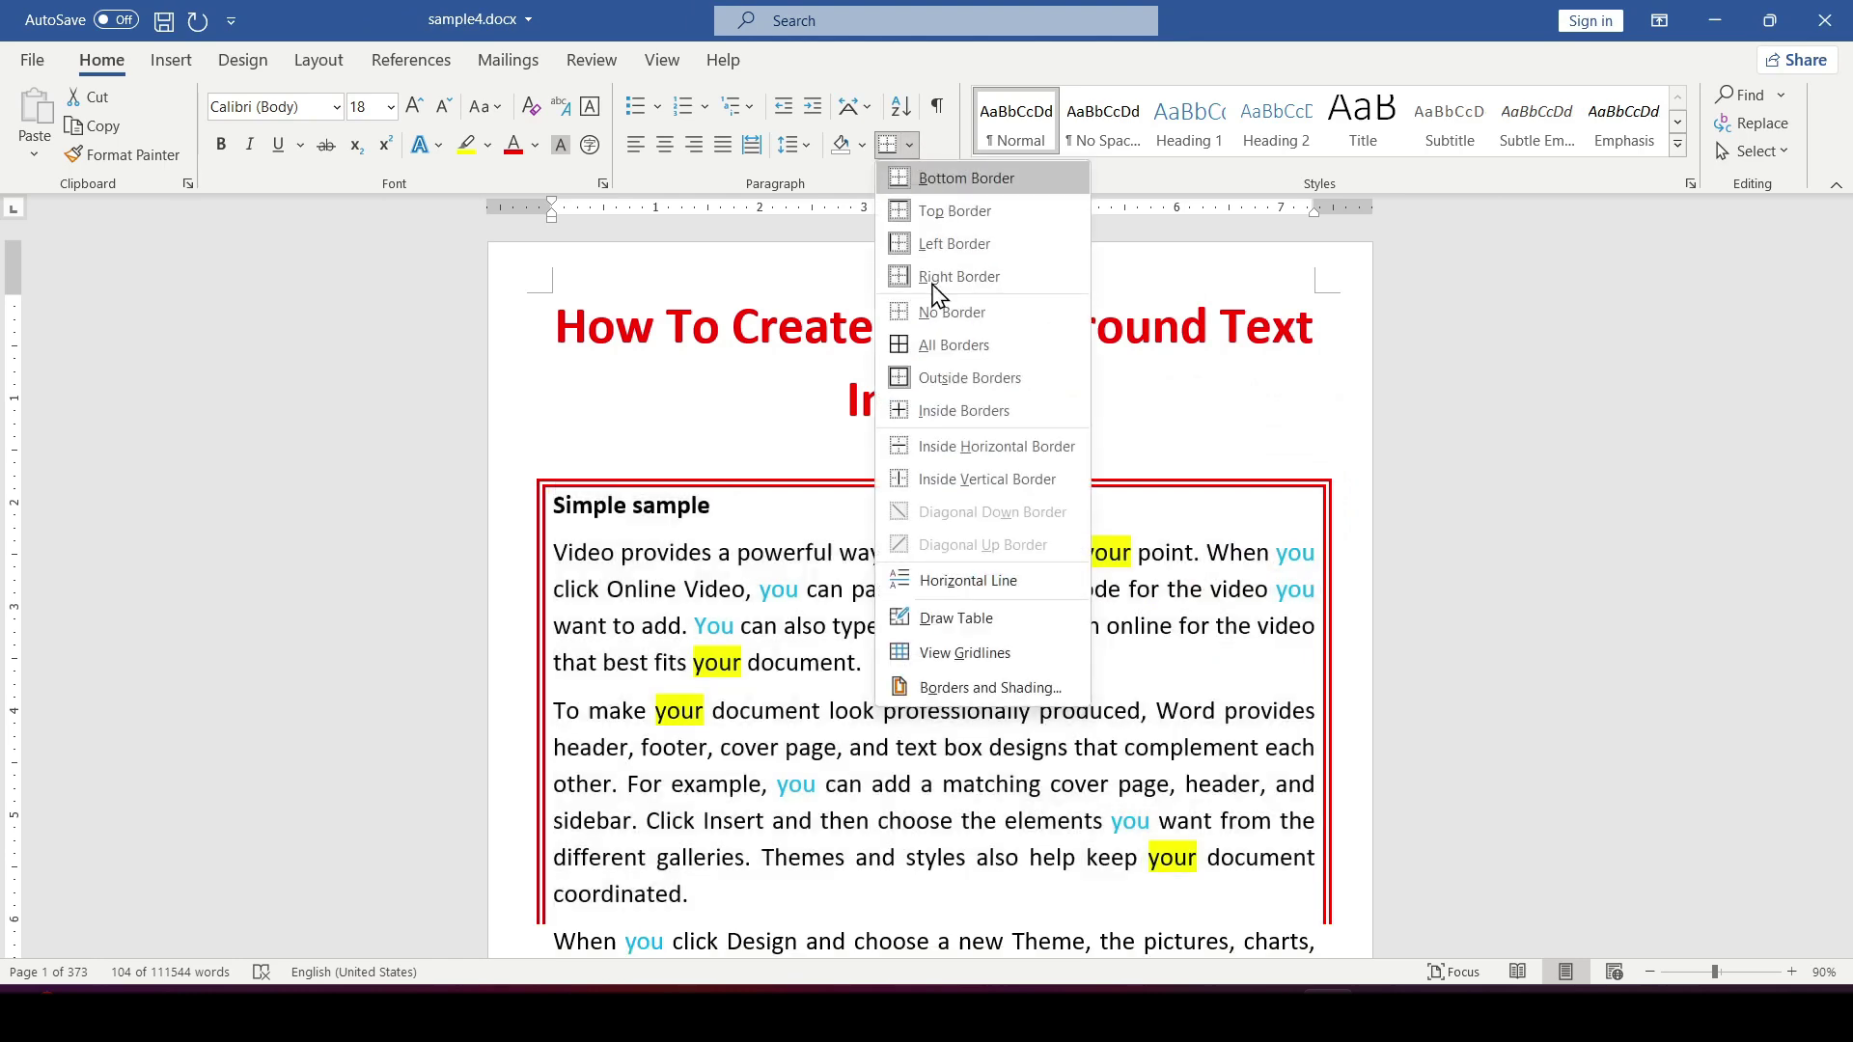
{"action": "left_click", "coordinate": [956, 687]}
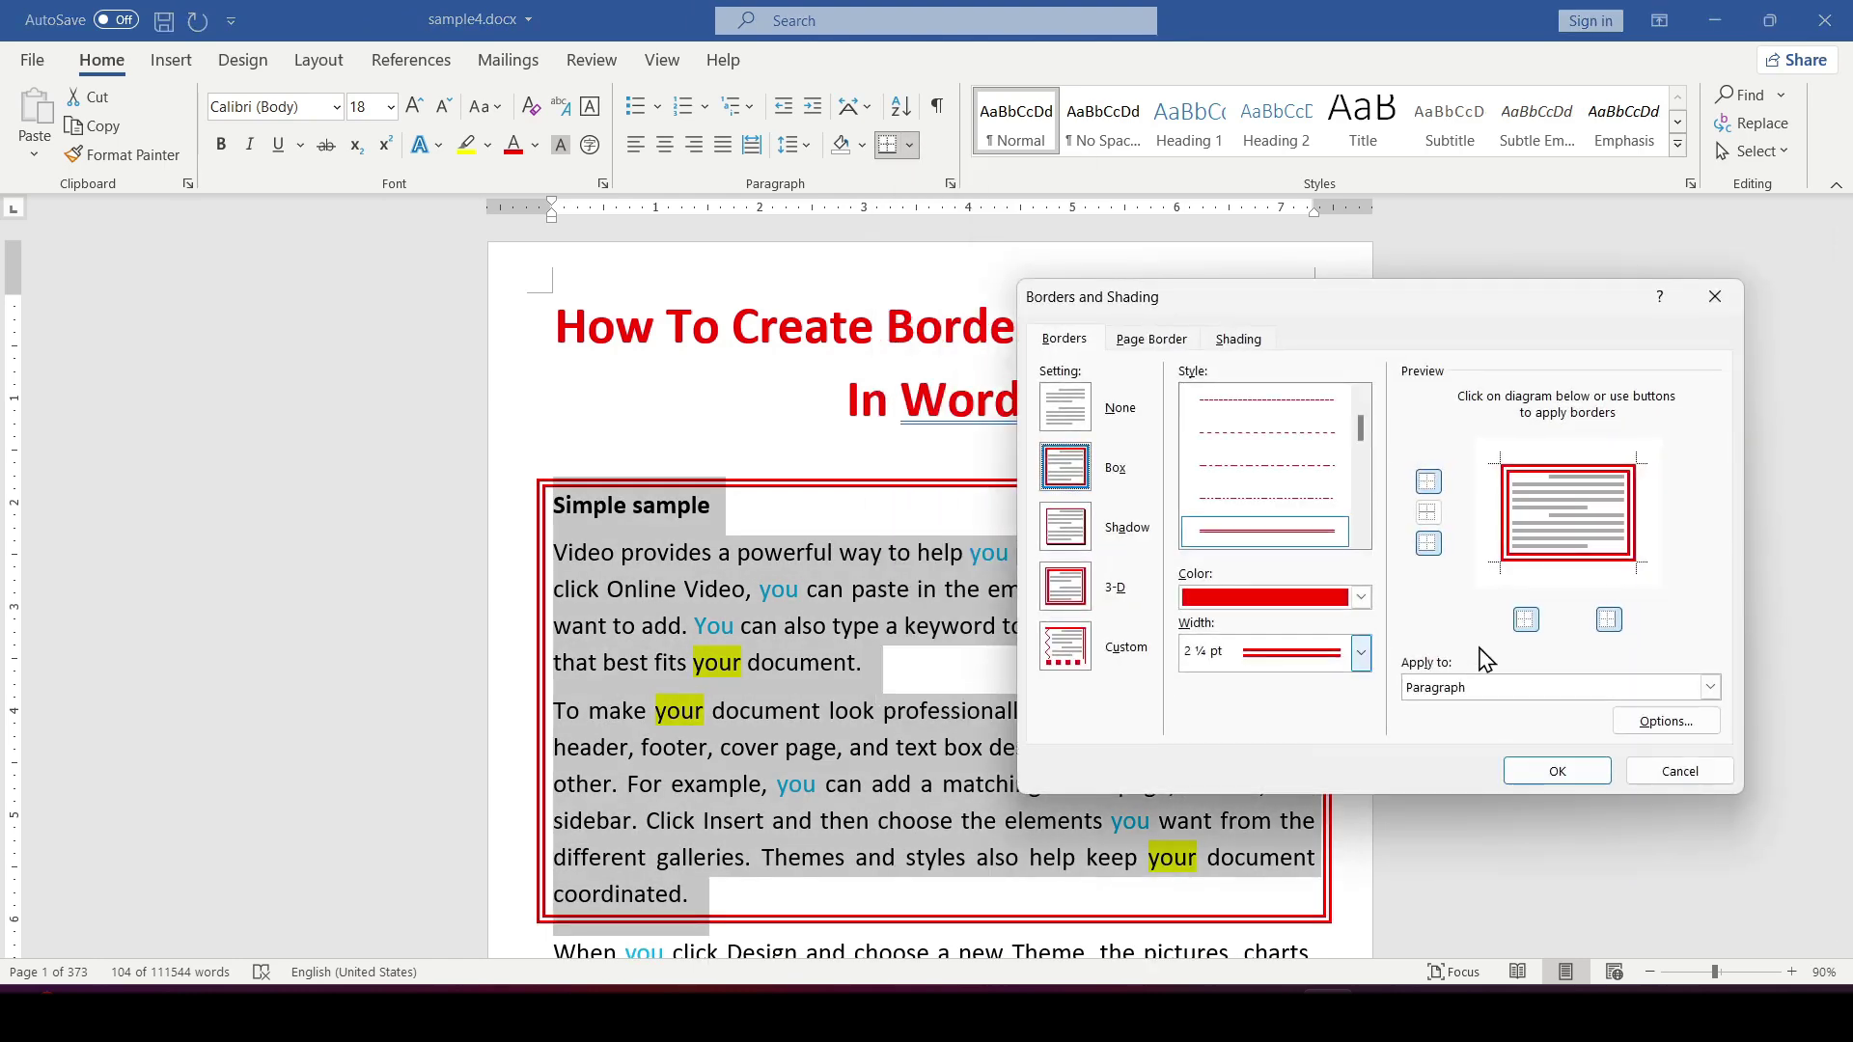
{"action": "left_click", "coordinate": [1710, 688]}
{"action": "left_click", "coordinate": [1449, 708]}
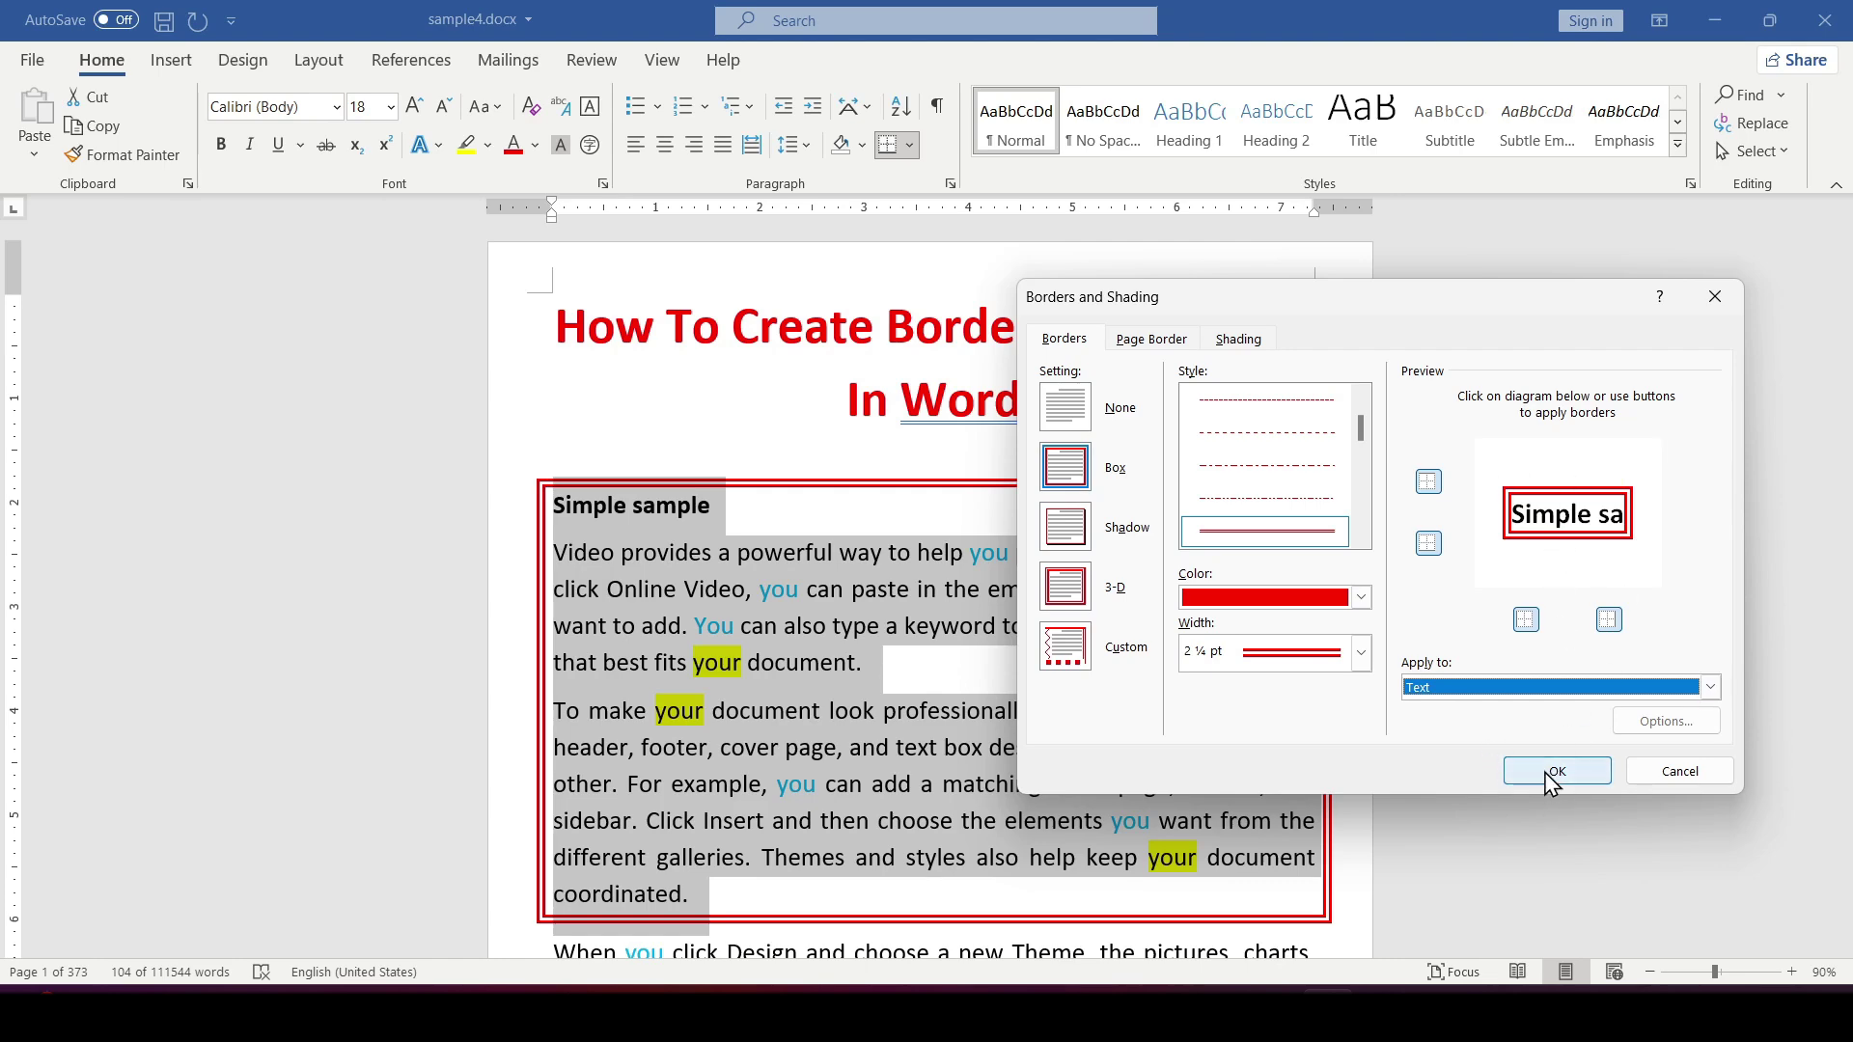
{"action": "left_click", "coordinate": [1553, 771]}
{"action": "scroll", "coordinate": [1262, 730], "scroll_direction": "down", "scroll_amount": 3}
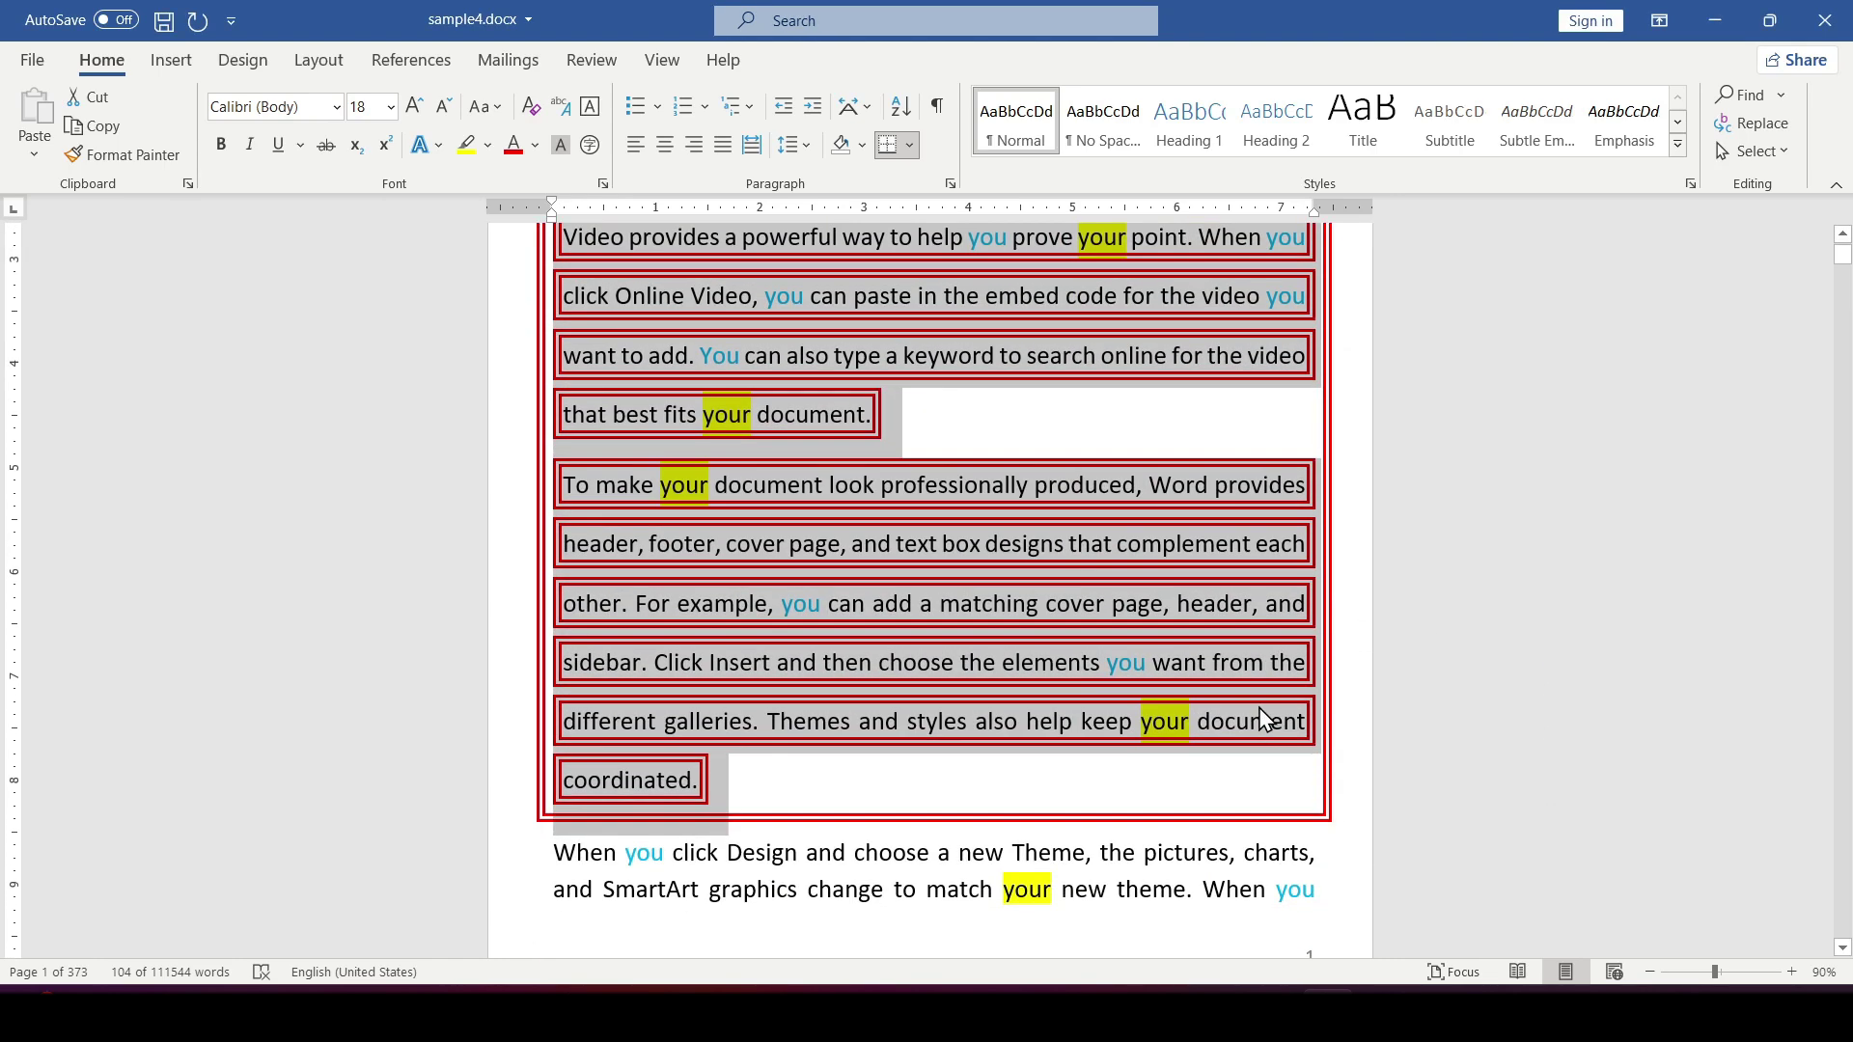
{"action": "left_click", "coordinate": [1229, 777]}
{"action": "scroll", "coordinate": [1328, 728], "scroll_direction": "up", "scroll_amount": 2}
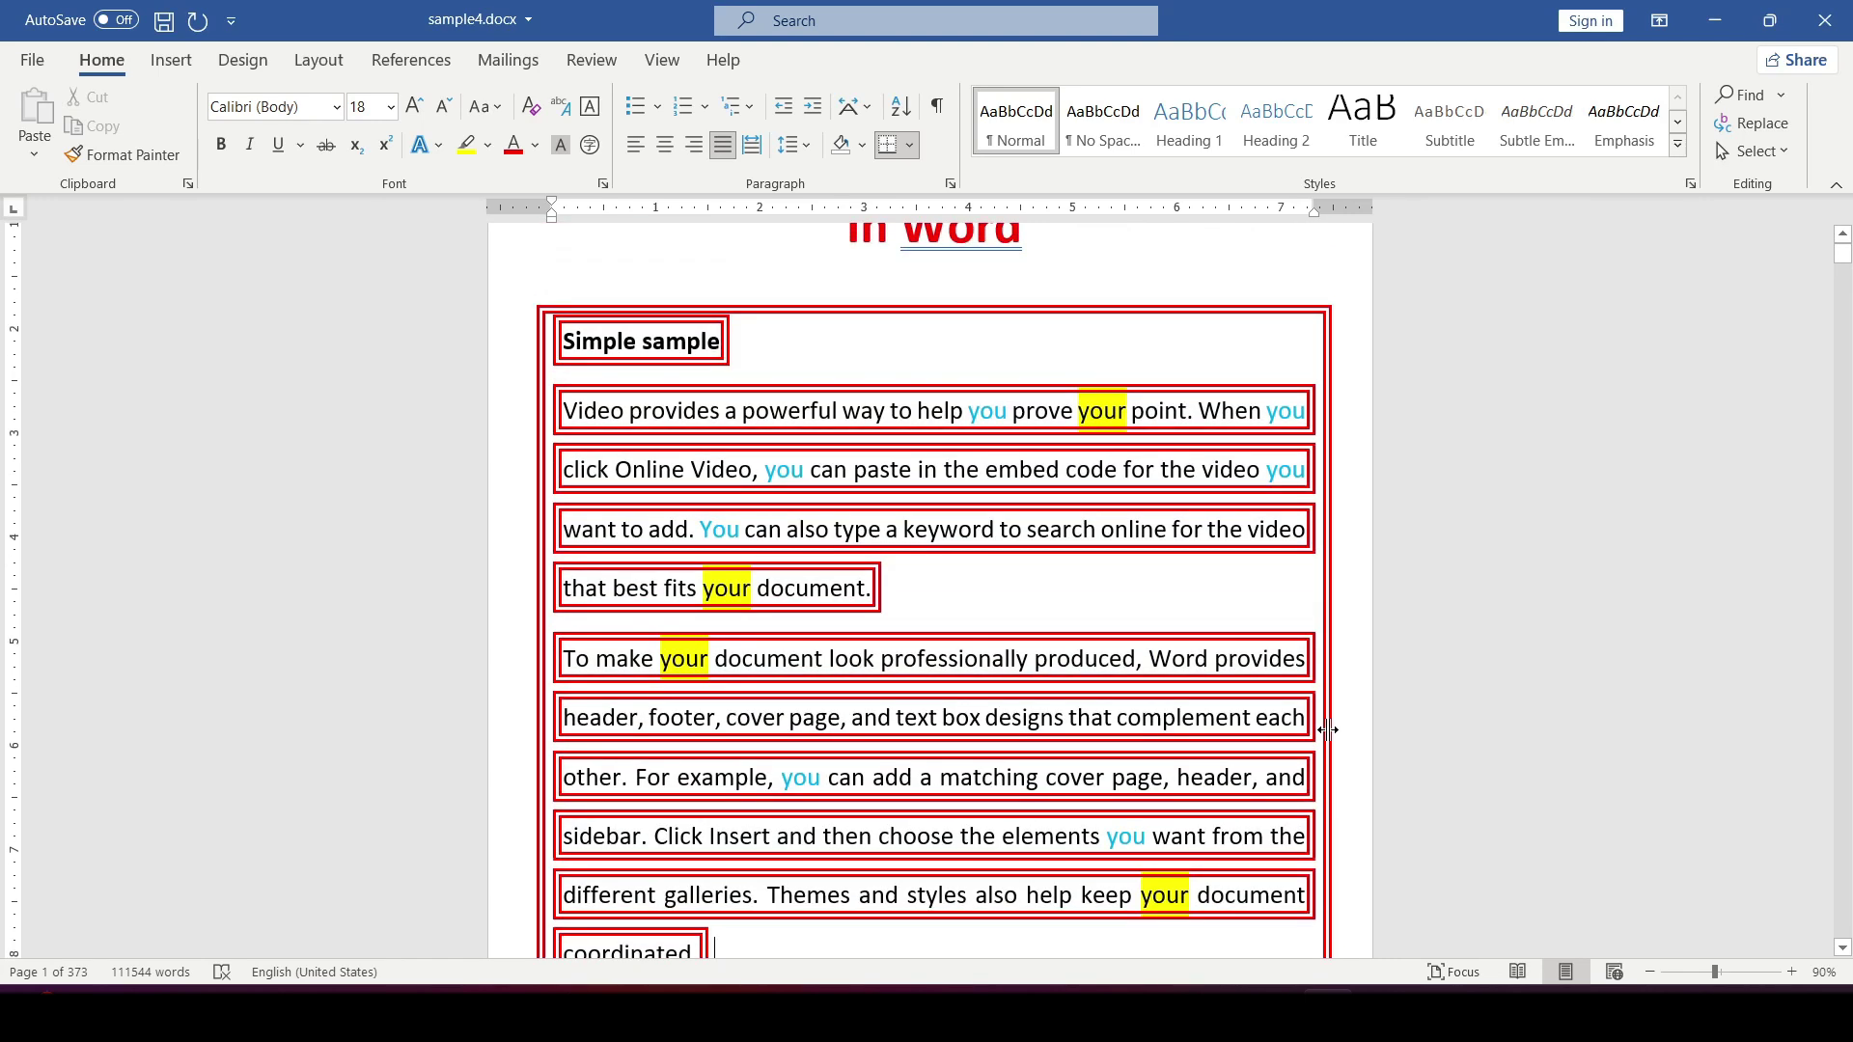